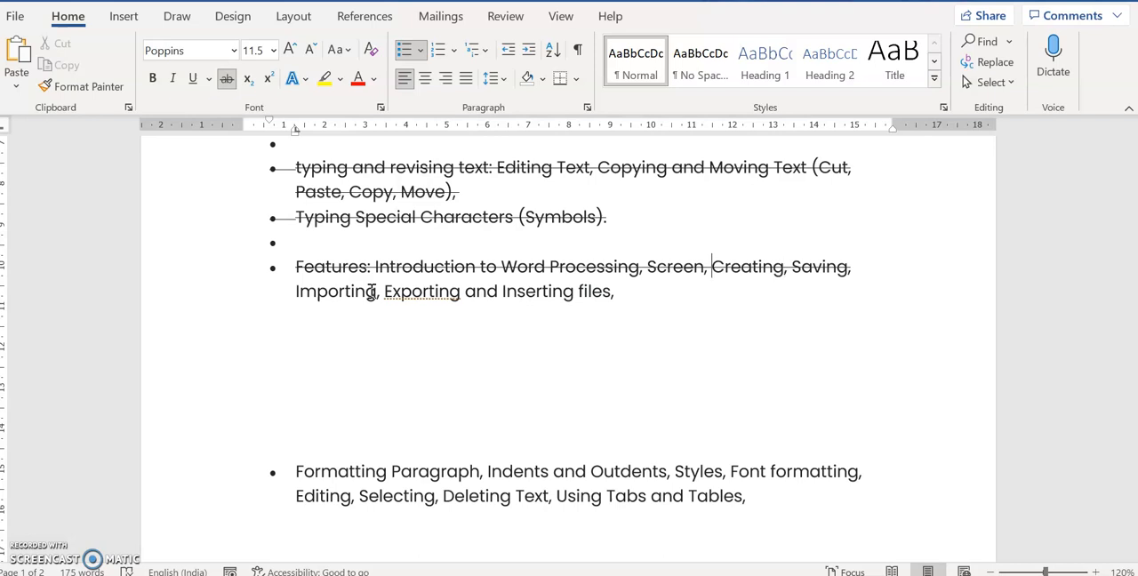
left_click_drag(305, 292, 609, 296)
left_click(550, 358)
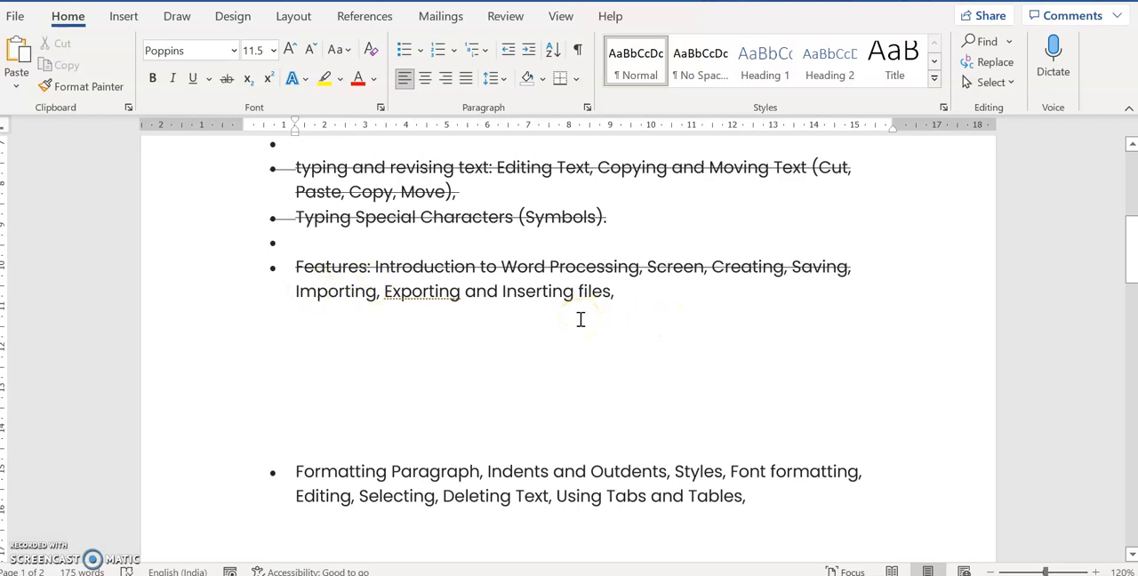
left_click_drag(385, 290, 459, 292)
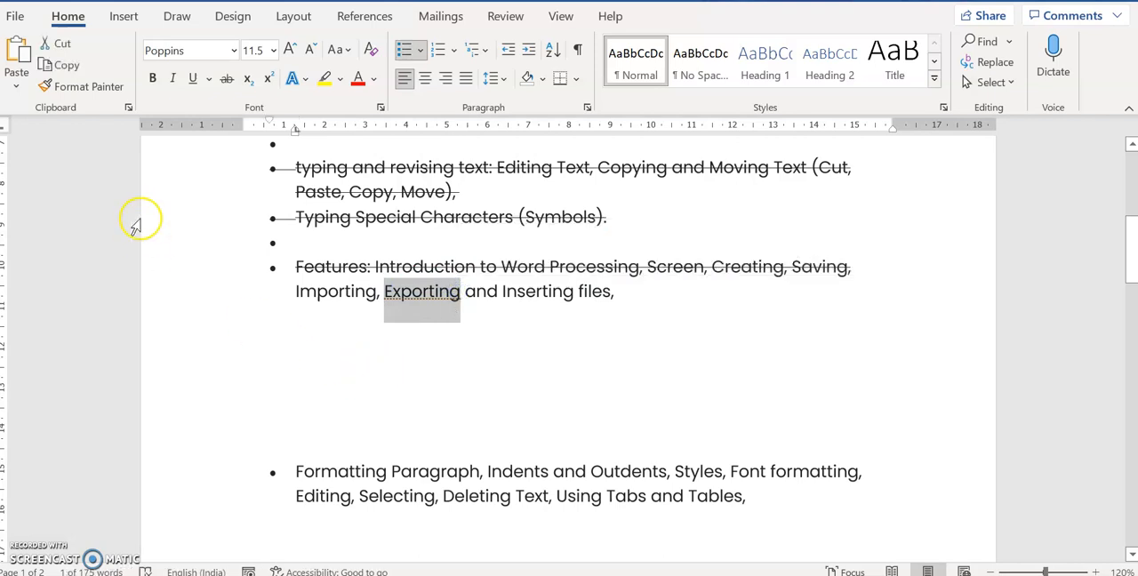
Open the document's export options and review the Create PDF/XPS Document and Change File Type choices
left_click(16, 18)
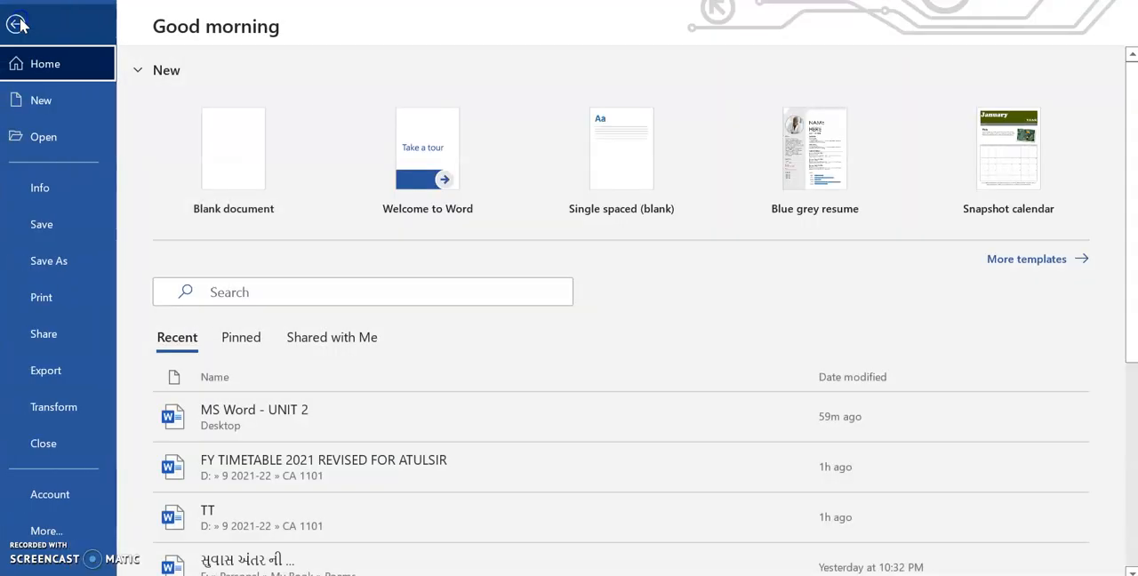
left_click(84, 371)
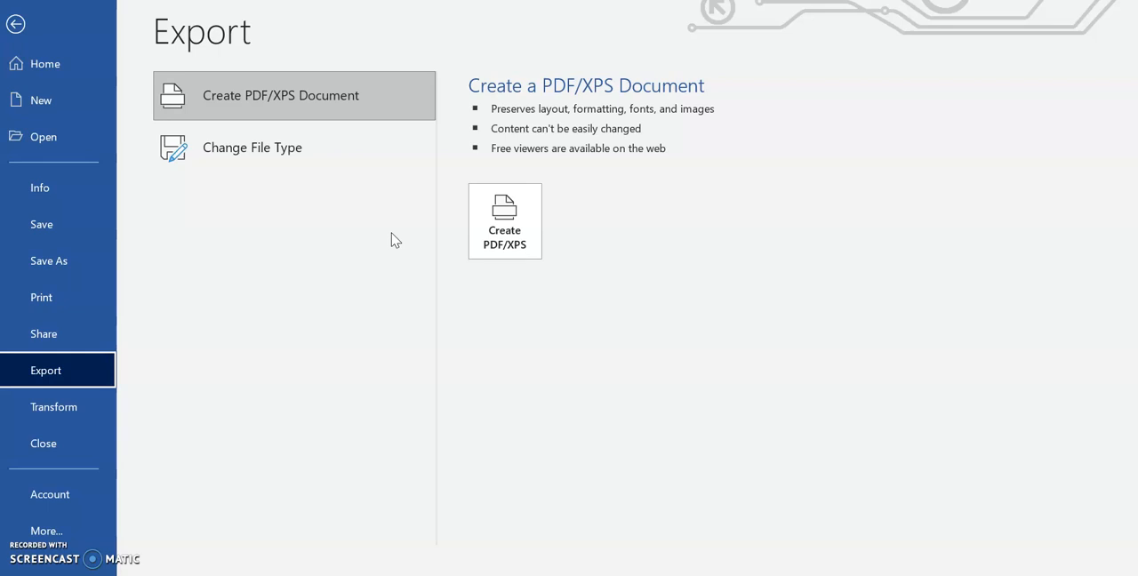
left_click(538, 230)
left_click(516, 228)
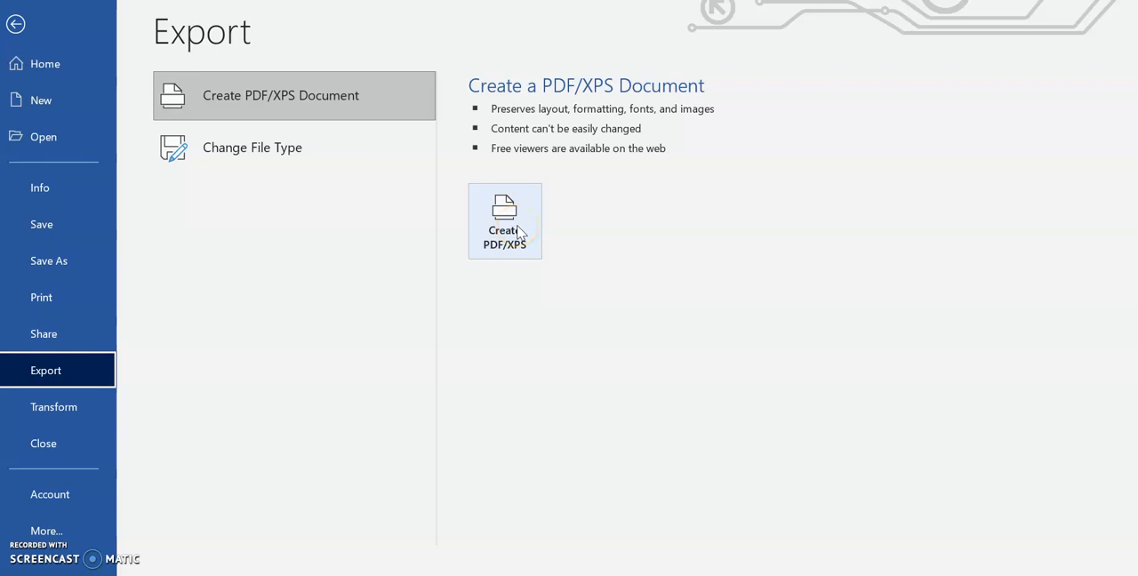
left_click(281, 152)
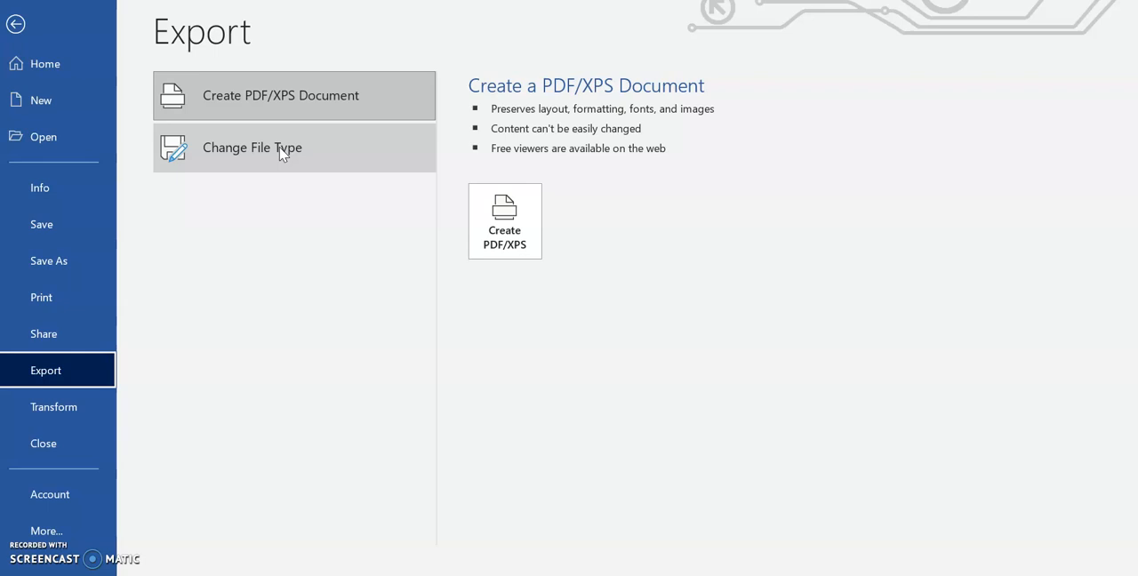
Save a PDF copy of the document to the Desktop as MS Word - UNIT 2, replacing the existing file of that name
left_click(85, 265)
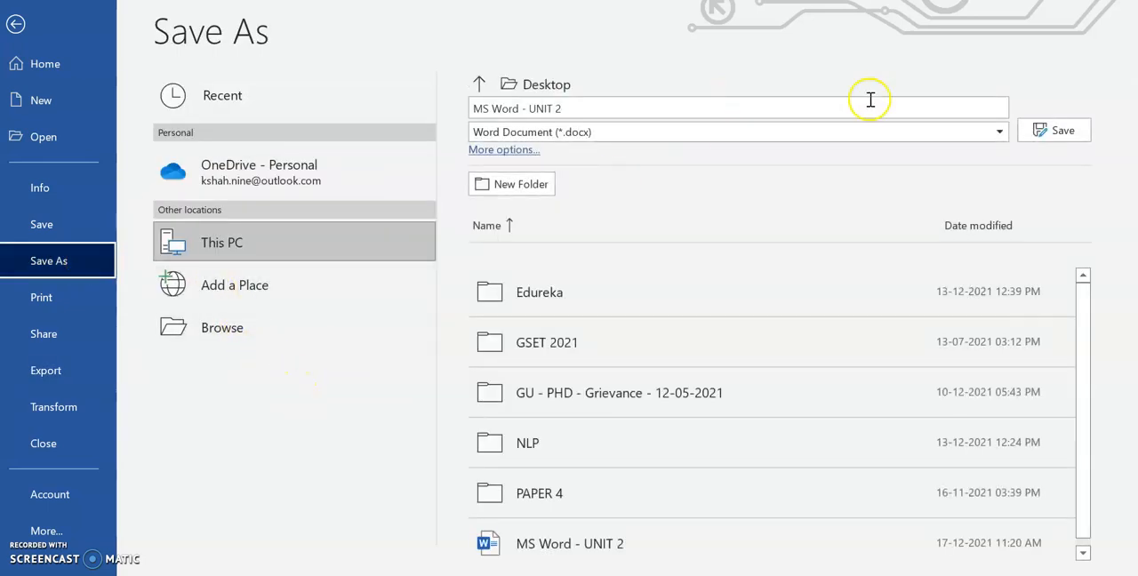
left_click(956, 107)
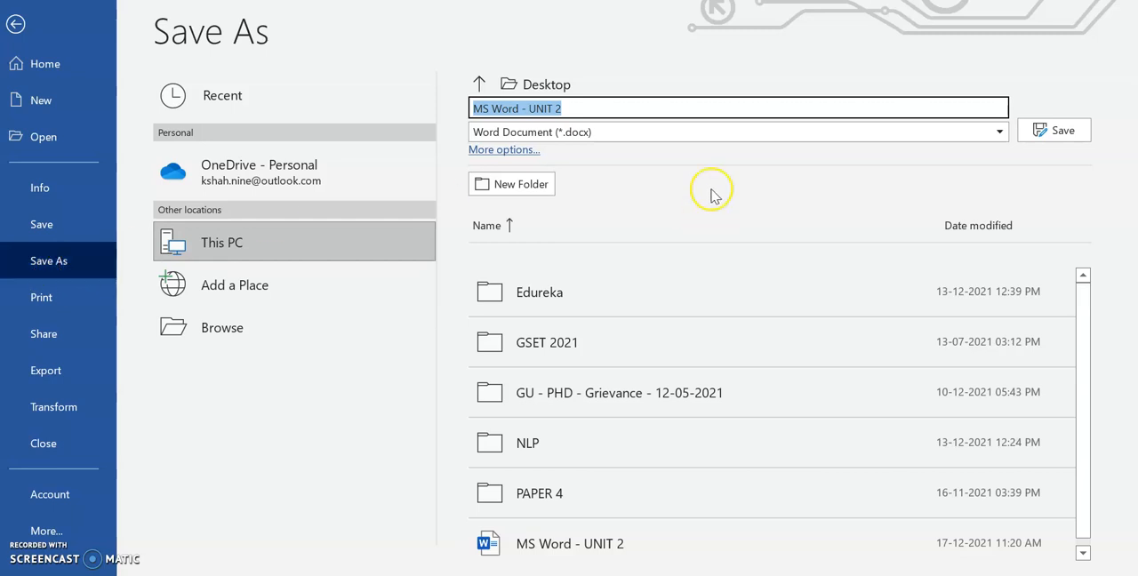
left_click(725, 112)
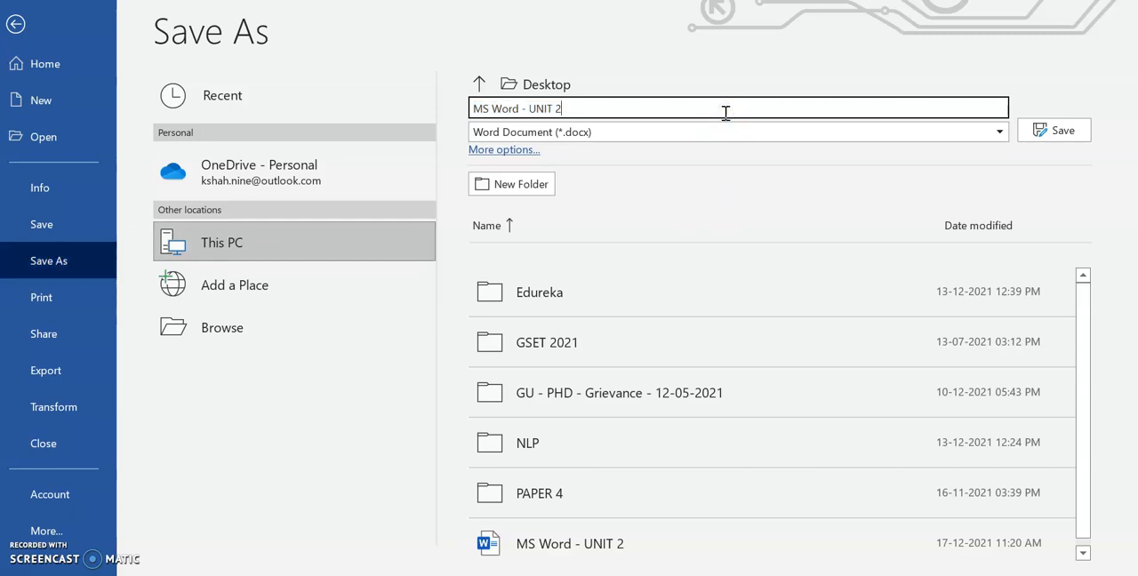
left_click(999, 131)
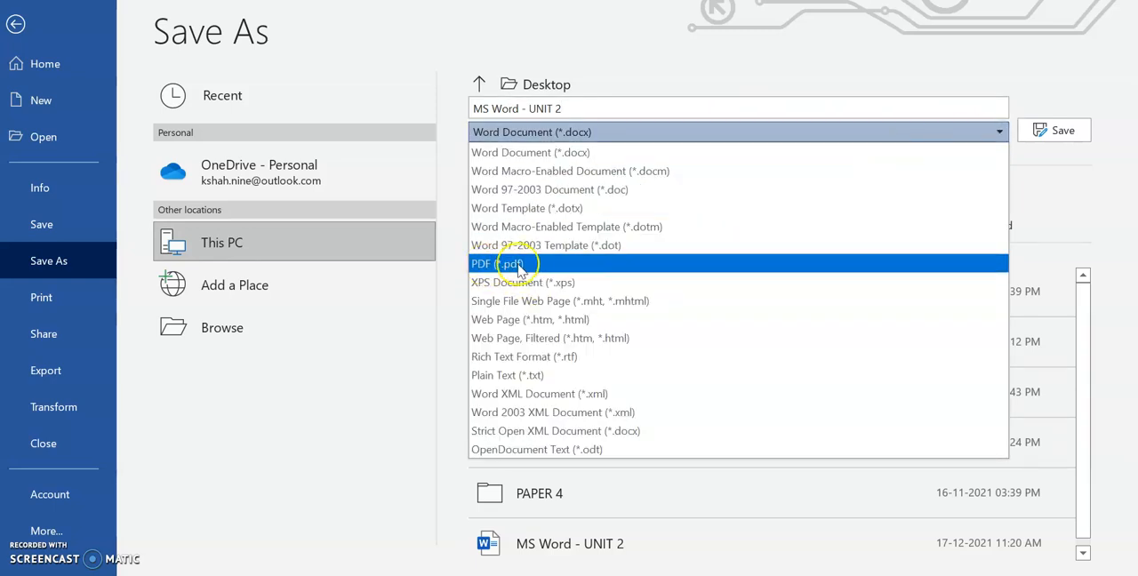
left_click(529, 267)
left_click(1042, 124)
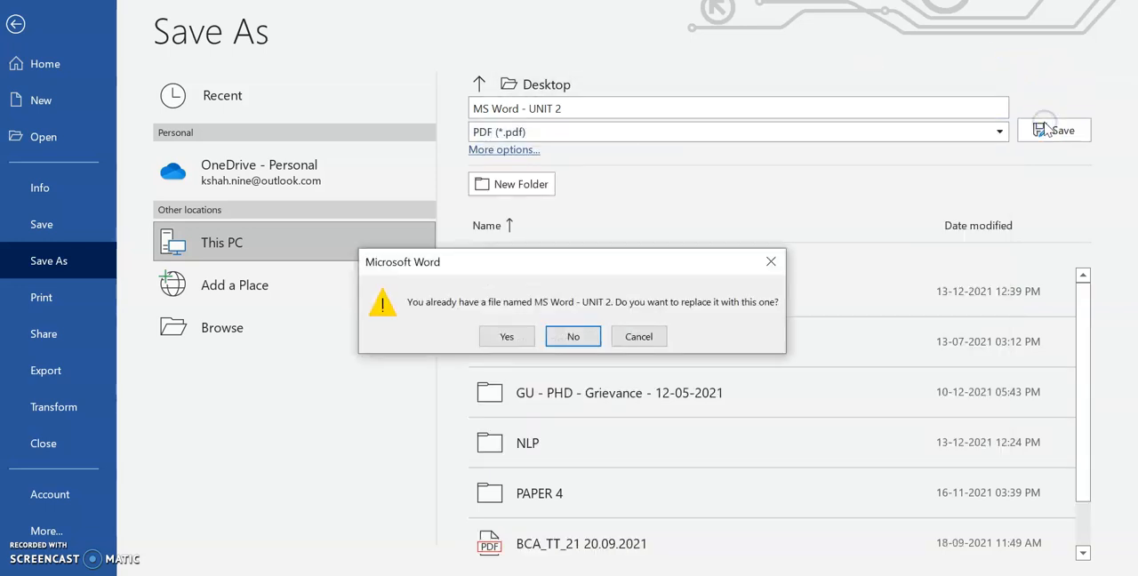
left_click(509, 338)
left_click(541, 336)
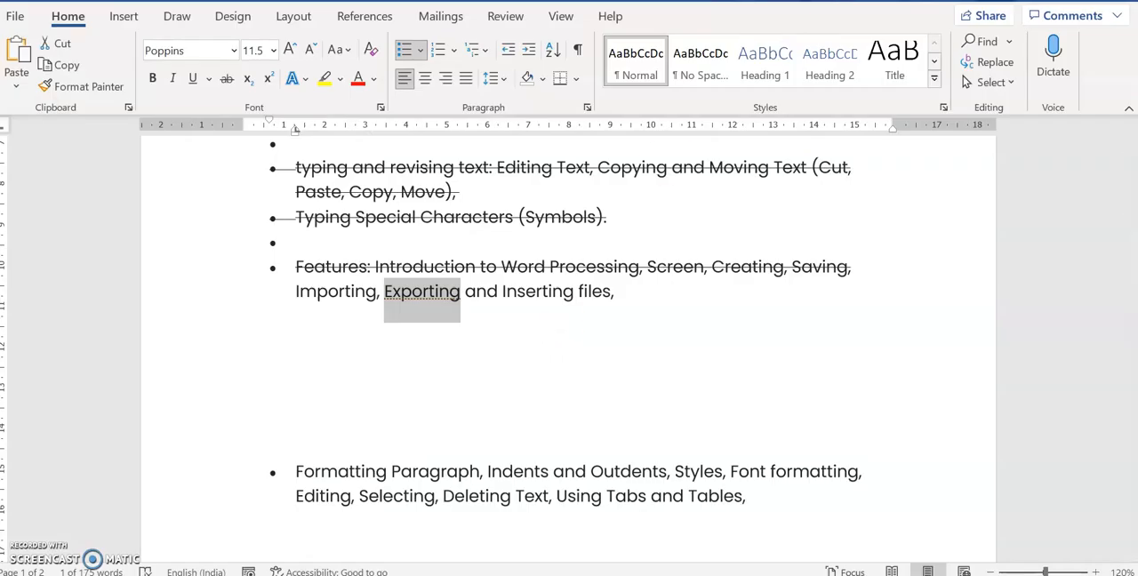
Switch to the desktop and open the exported MS Word - UNIT 2 PDF in the PDF viewer to check it
key("super+d")
right_click(168, 224)
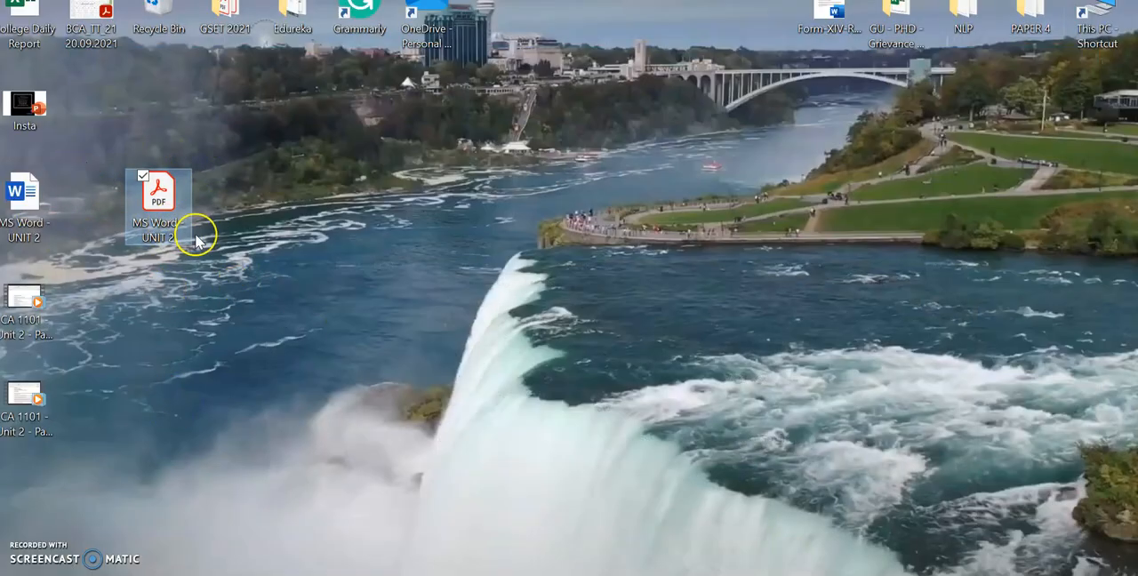
double_click(153, 189)
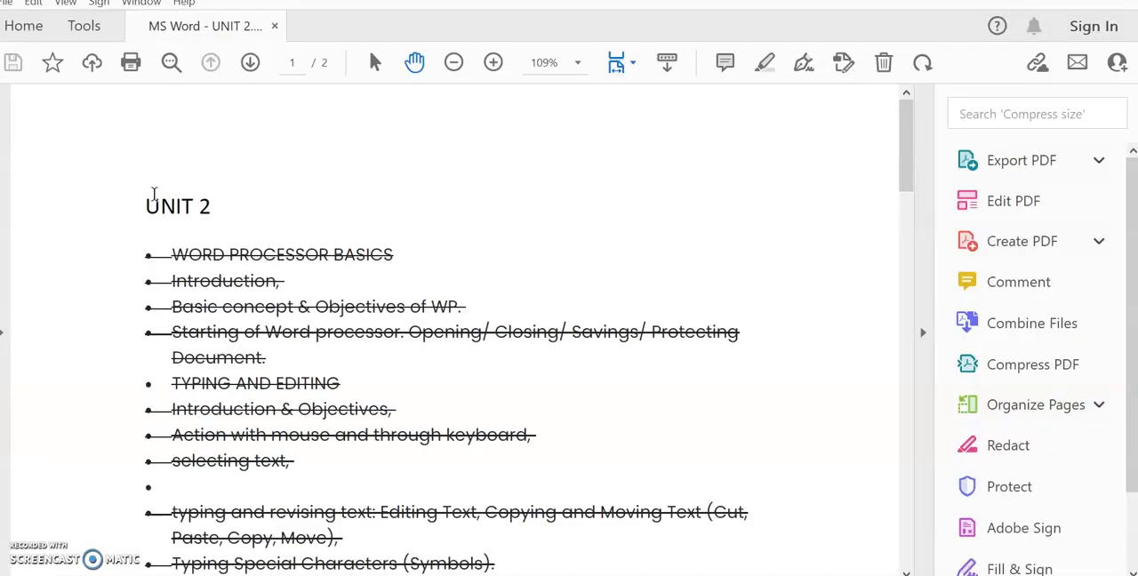
Close the exported PDF and its viewer, and switch back to the Word document
key("ctrl+l")
key("Escape")
left_click(820, 119)
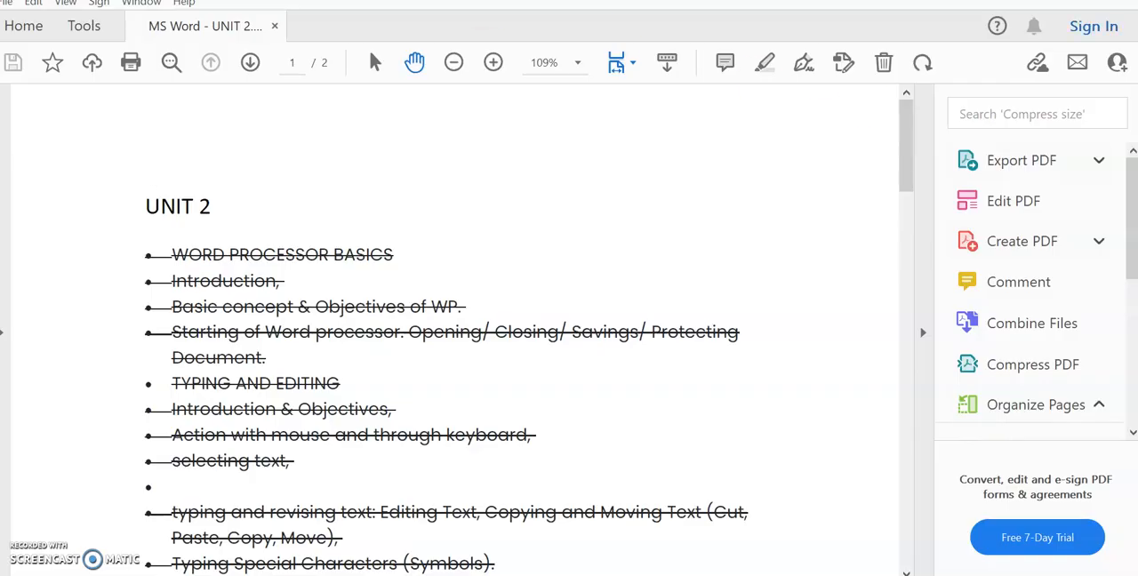
key("alt+F4")
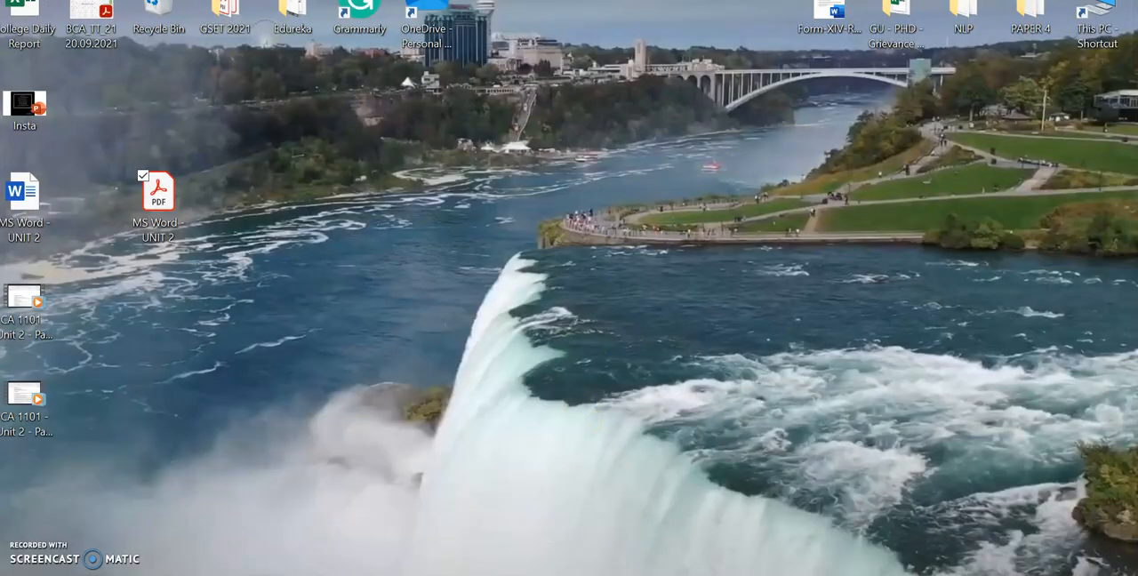
key("alt+Tab")
left_click(587, 356)
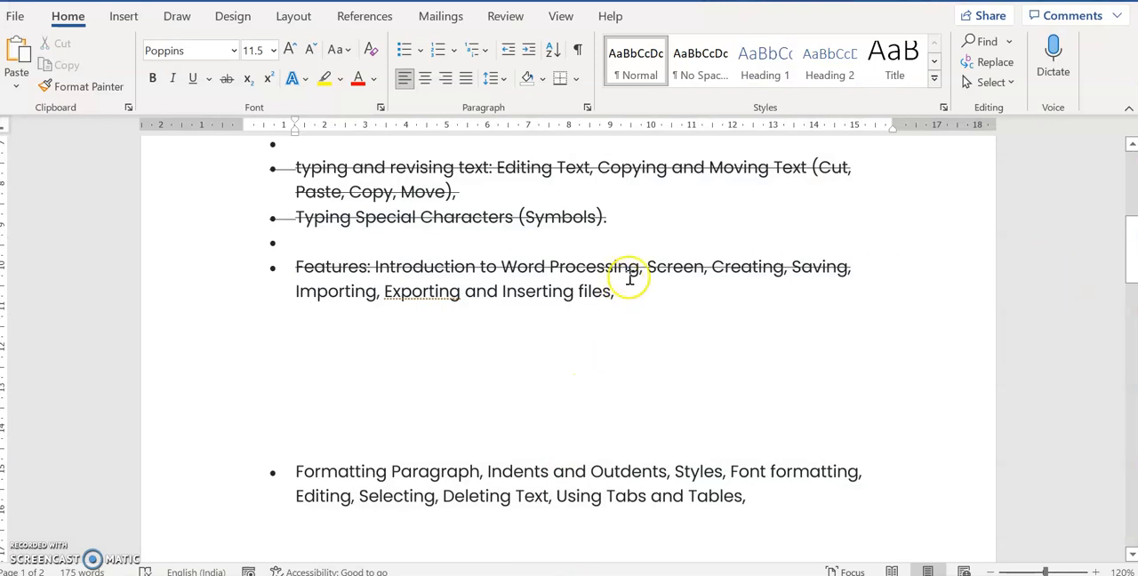
Examine the topics not yet struck through and the "Video provides a powerful way" paragraph below them
left_click_drag(647, 300, 300, 312)
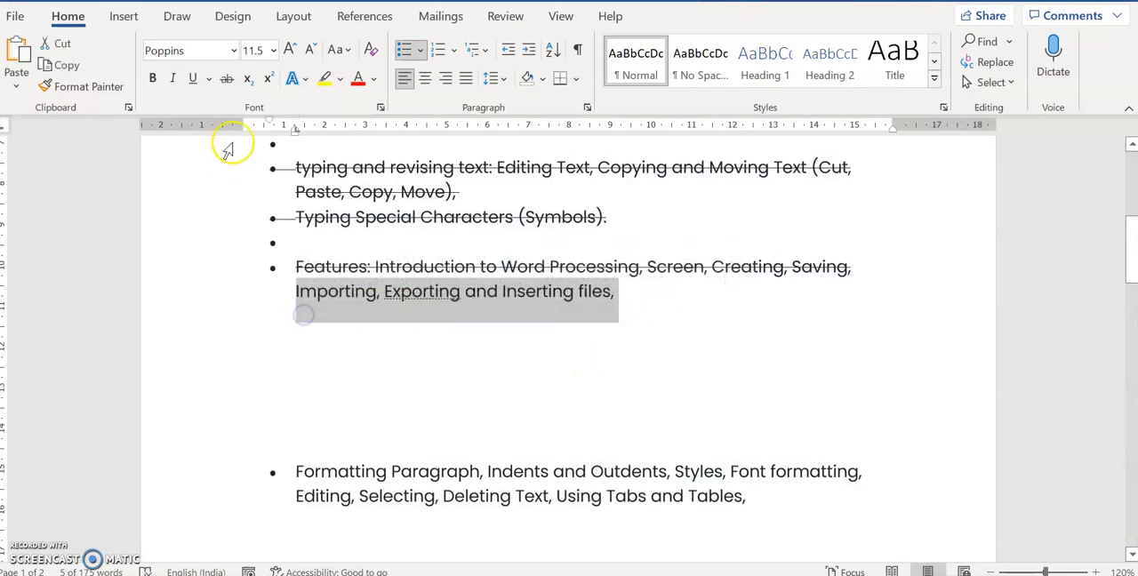
left_click(699, 424)
left_click_drag(1131, 242, 1132, 281)
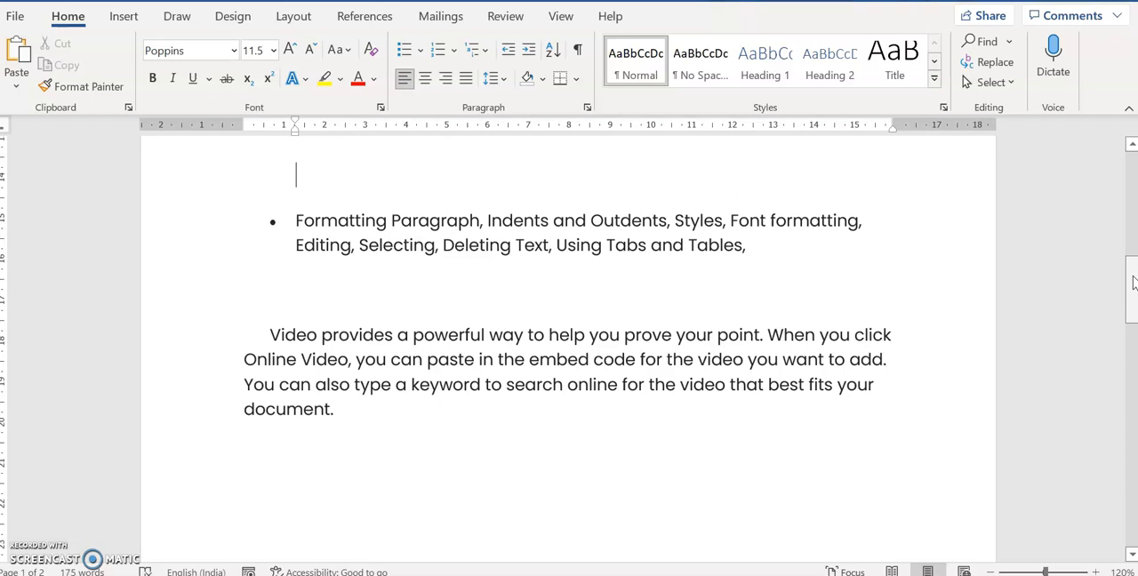
left_click(792, 275)
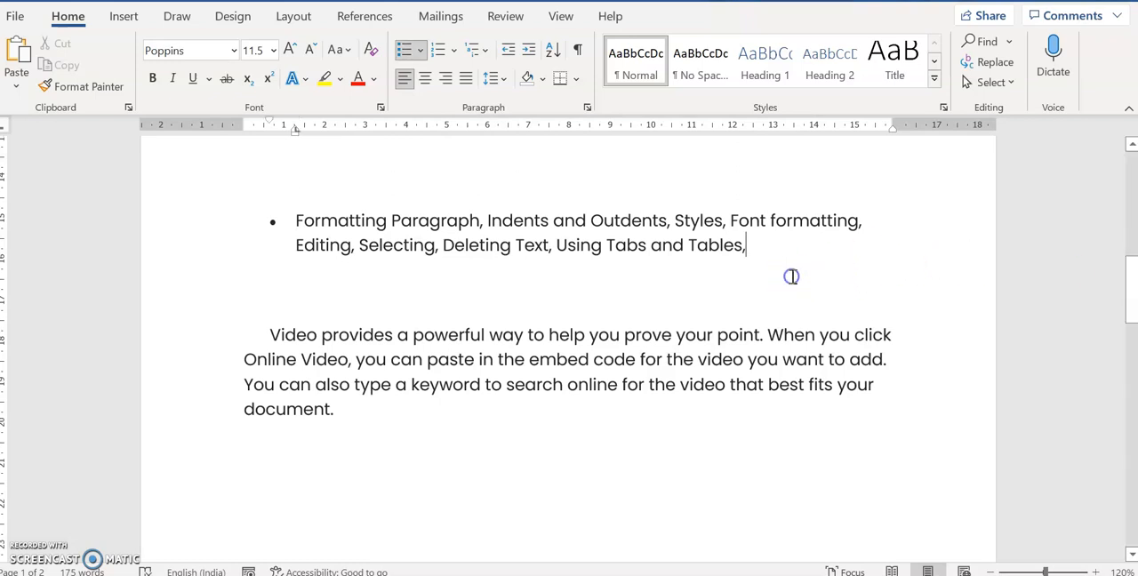
left_click_drag(287, 221, 756, 258)
left_click(655, 287)
left_click_drag(267, 331, 372, 430)
left_click(370, 424)
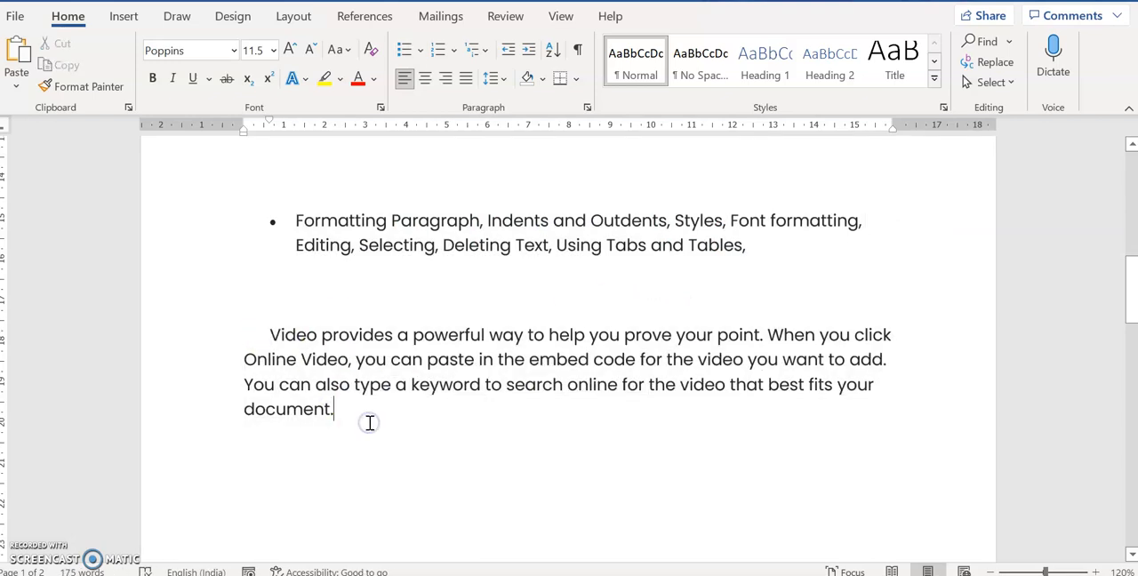
left_click(333, 410)
left_click(264, 340)
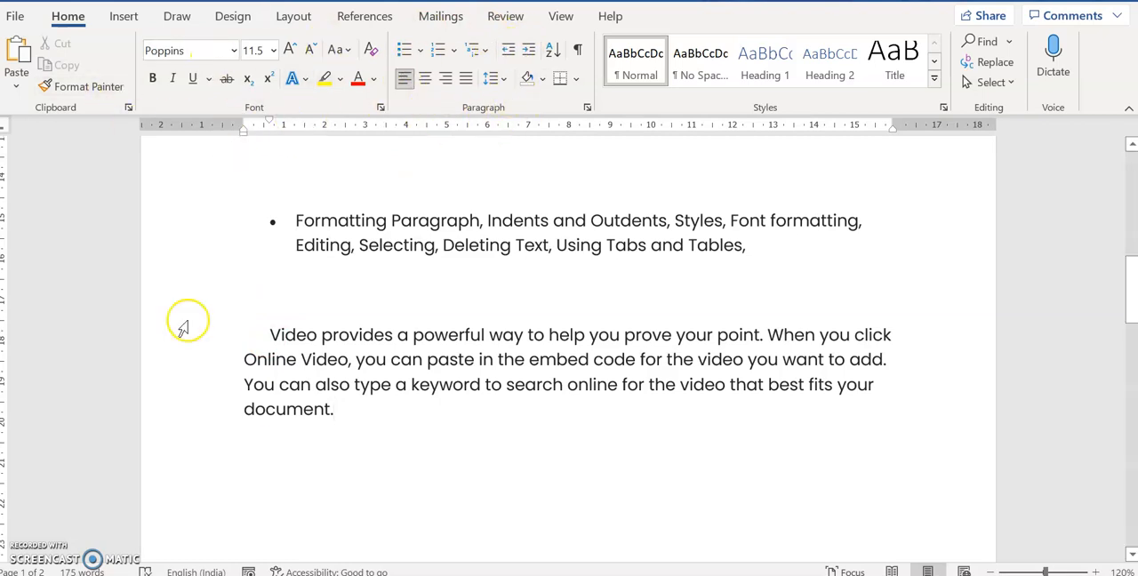
Select the whole "Video provides a powerful way" paragraph, and hide the ruler and show it again
left_click_drag(267, 334, 353, 414)
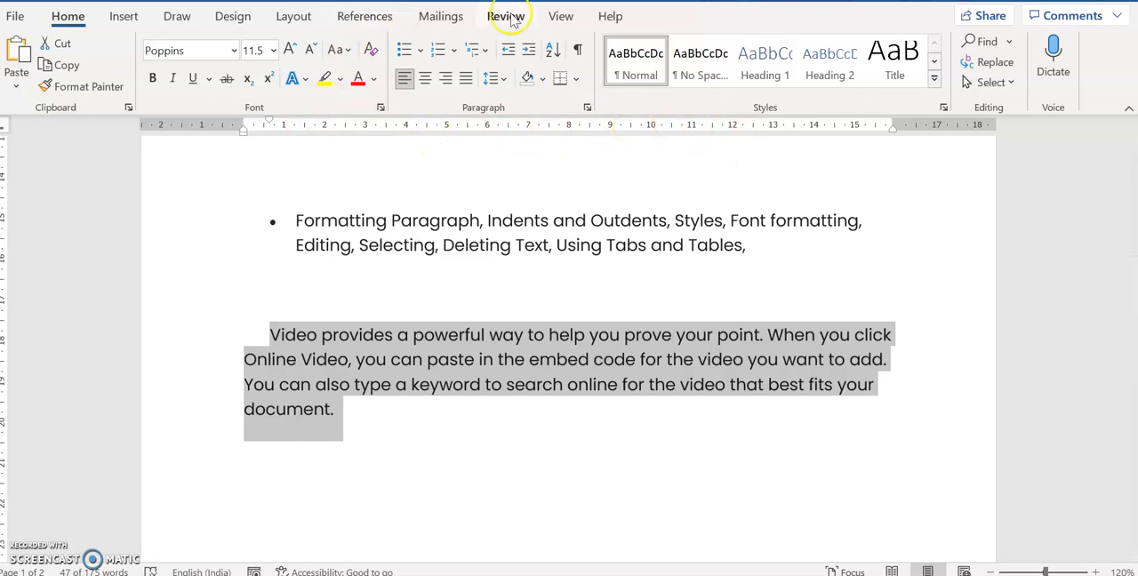
left_click(563, 17)
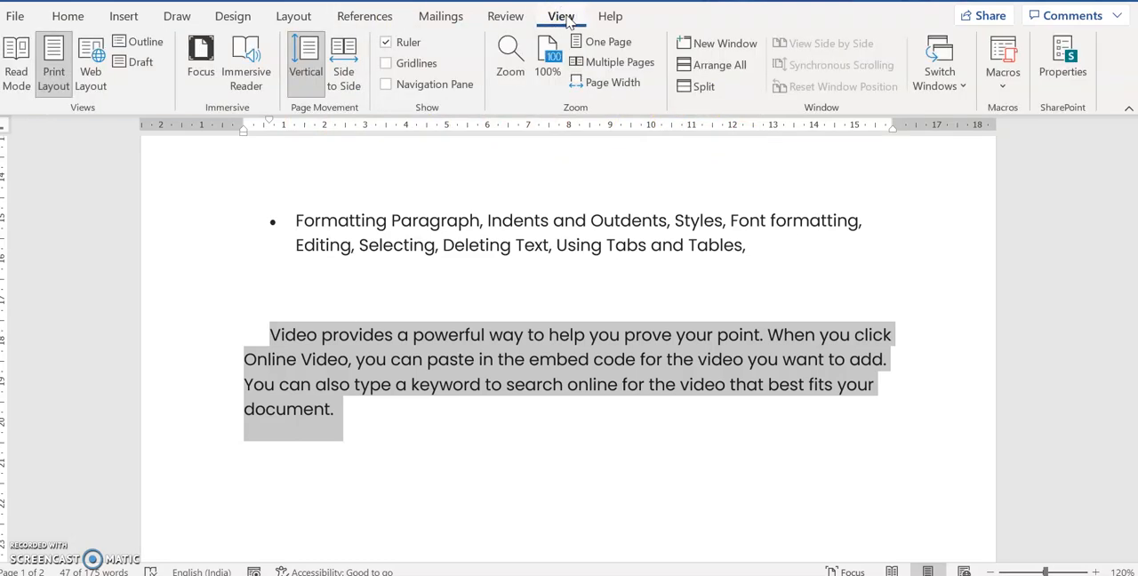
left_click(383, 42)
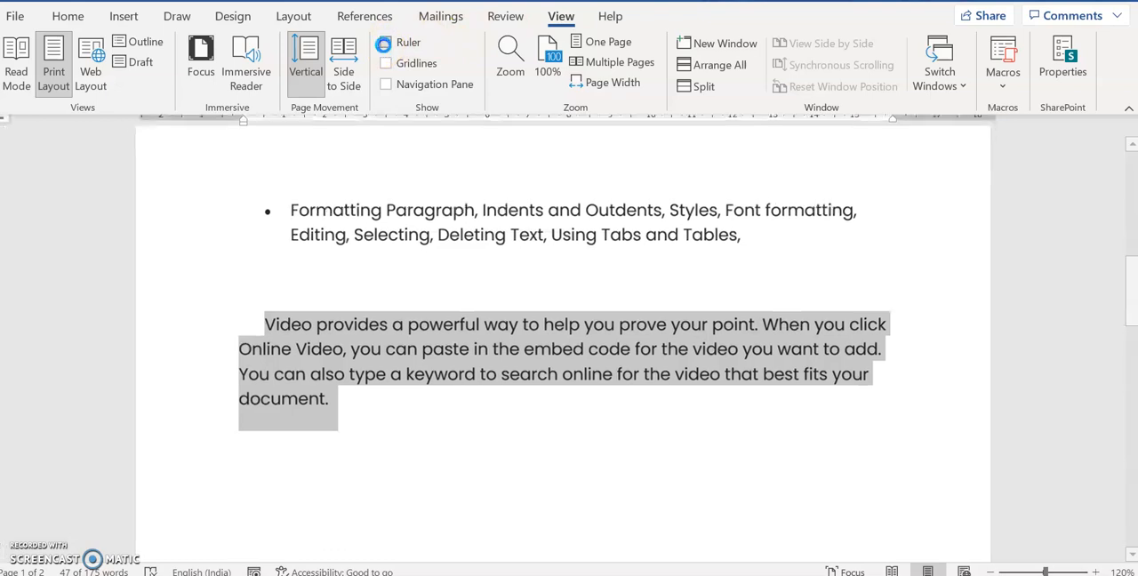
left_click(385, 45)
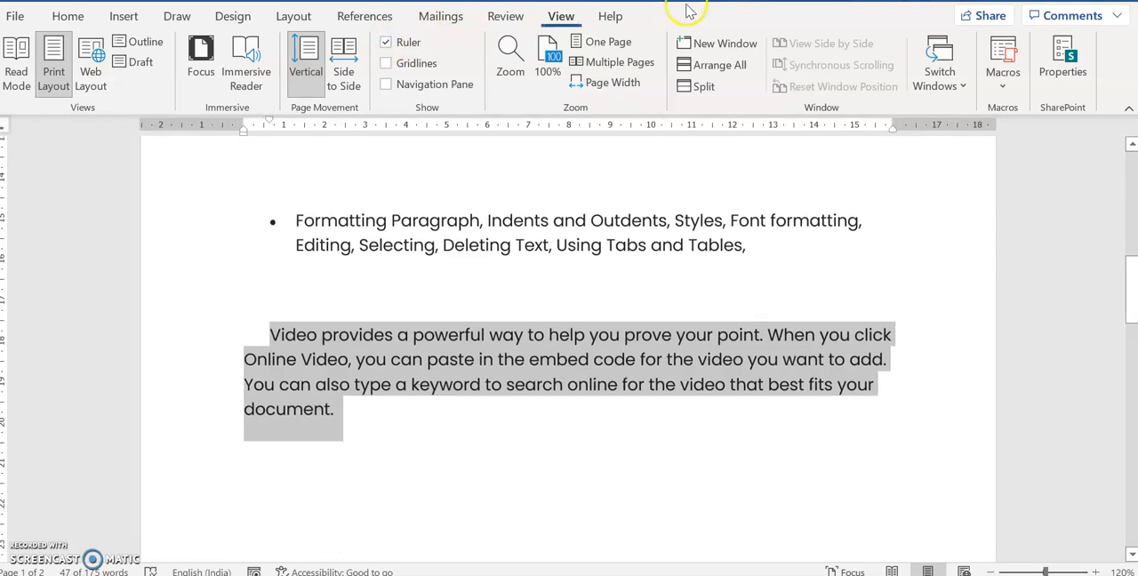
Extend the selected paragraph's right indent slightly past the margin and remove its first-line indent using the ruler markers
left_click(70, 16)
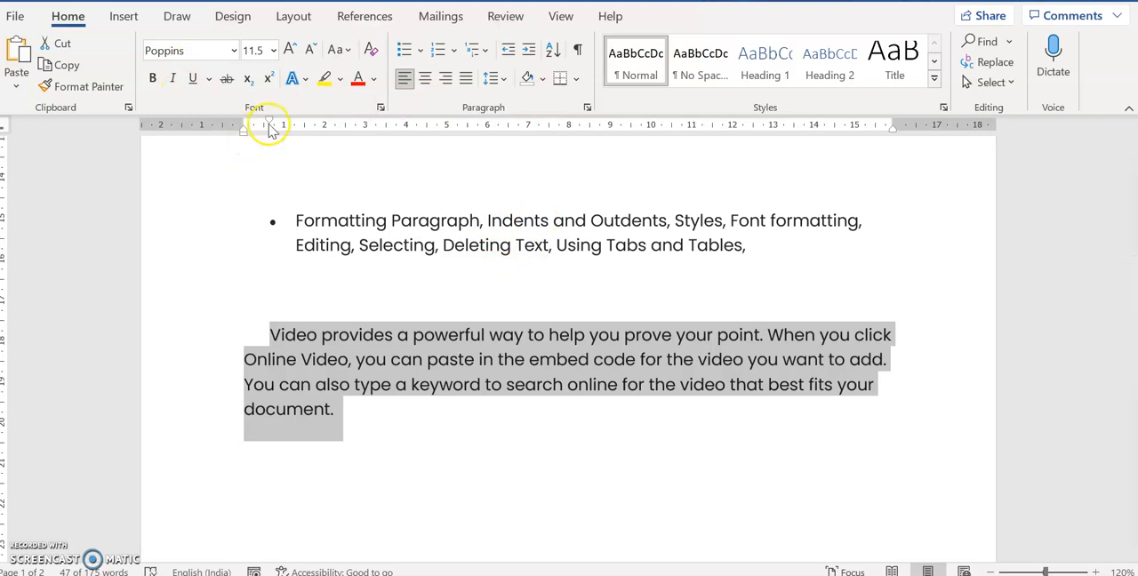
mouse_move(270, 124)
left_mouse_down()
mouse_move(365, 124)
mouse_move(205, 134)
mouse_move(316, 133)
left_mouse_up()
mouse_move(892, 130)
left_mouse_down()
mouse_move(762, 139)
mouse_move(909, 121)
left_mouse_up()
left_click_drag(315, 127, 241, 127)
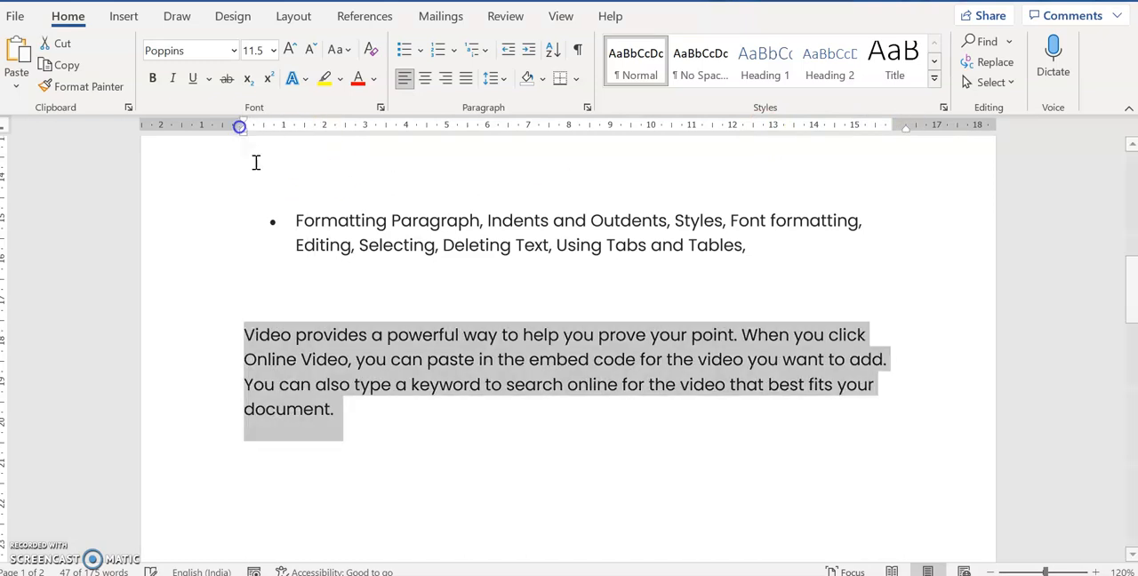
left_click(363, 445)
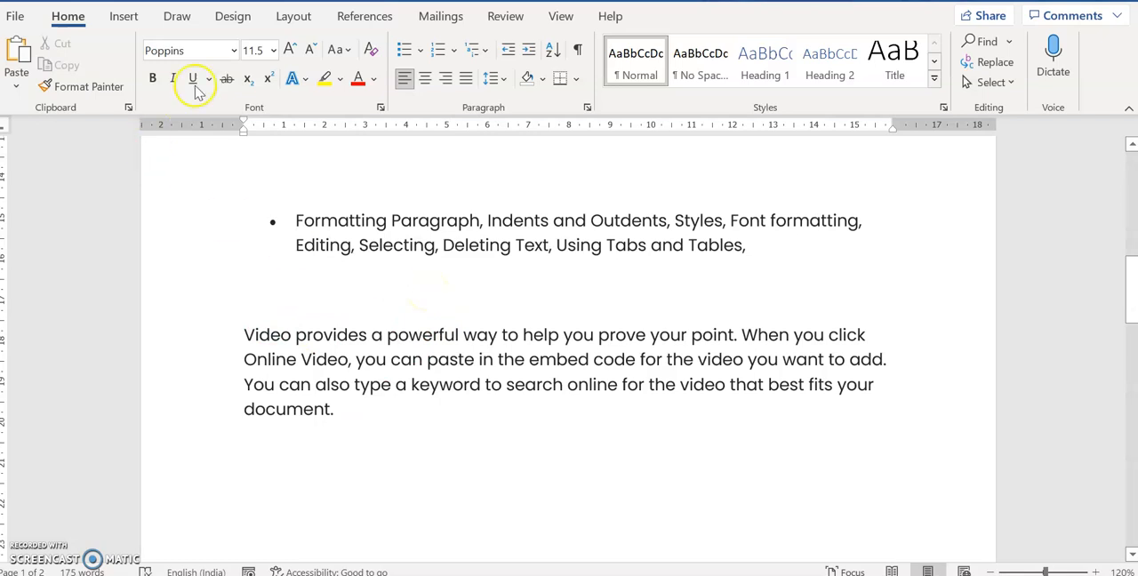
Find the page setup options and review the margin presets and the available paper sizes
left_click(238, 20)
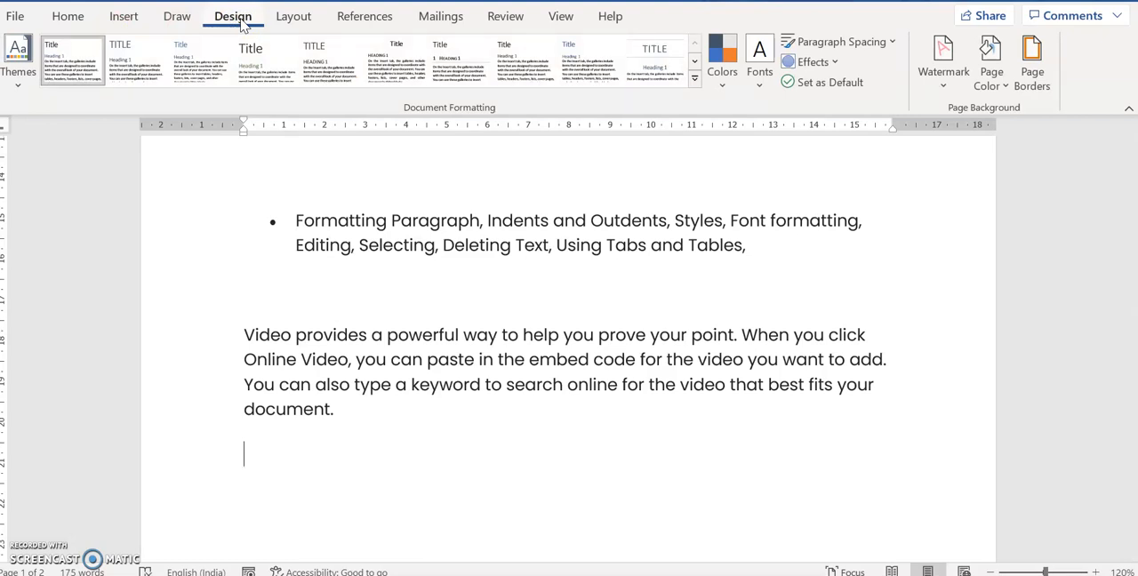
left_click(126, 18)
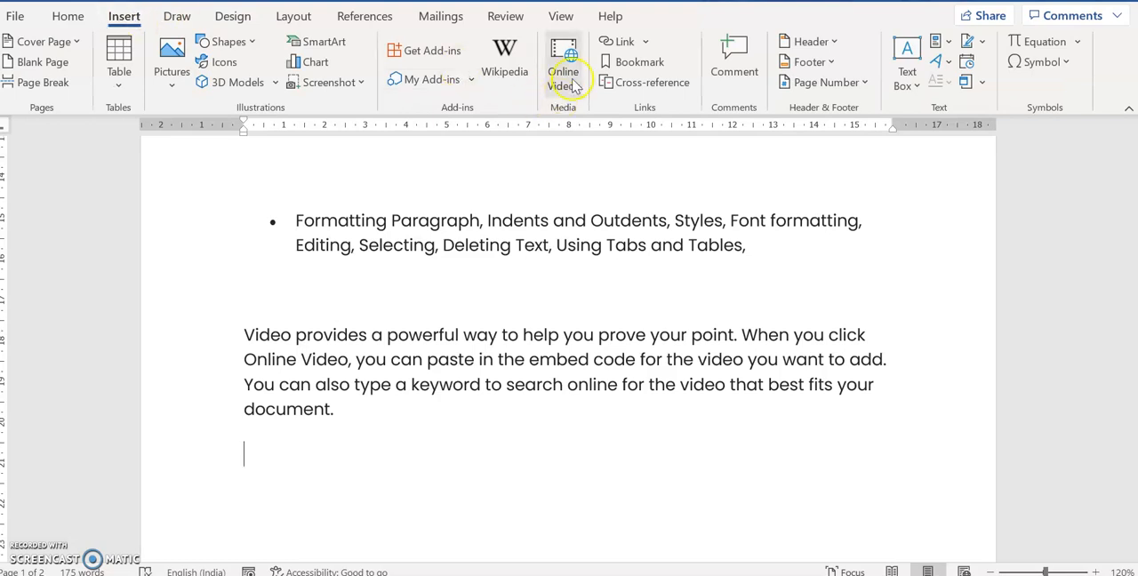
left_click(562, 18)
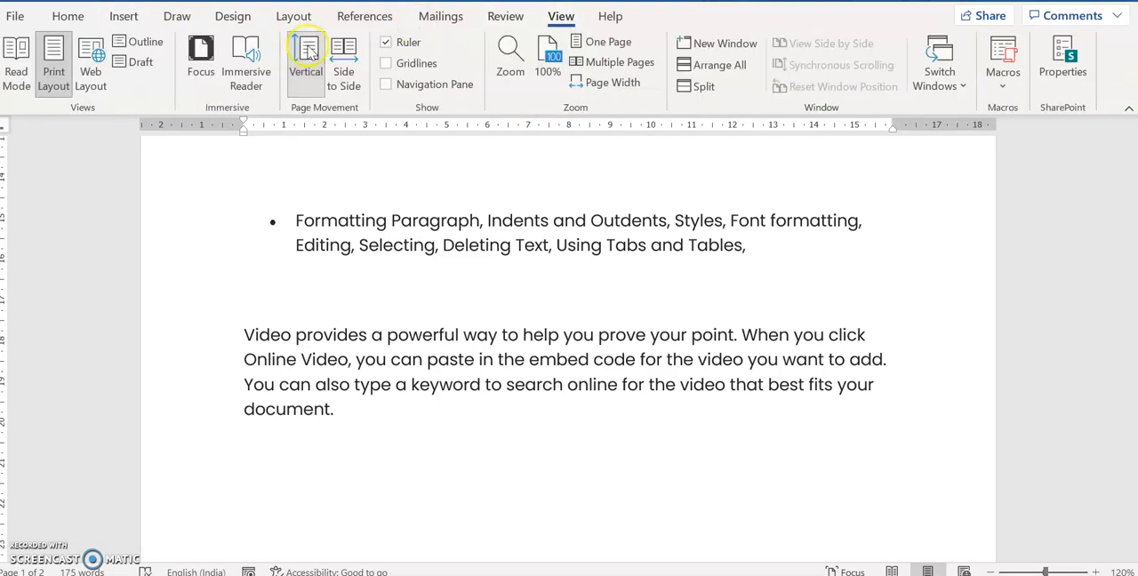
left_click(287, 19)
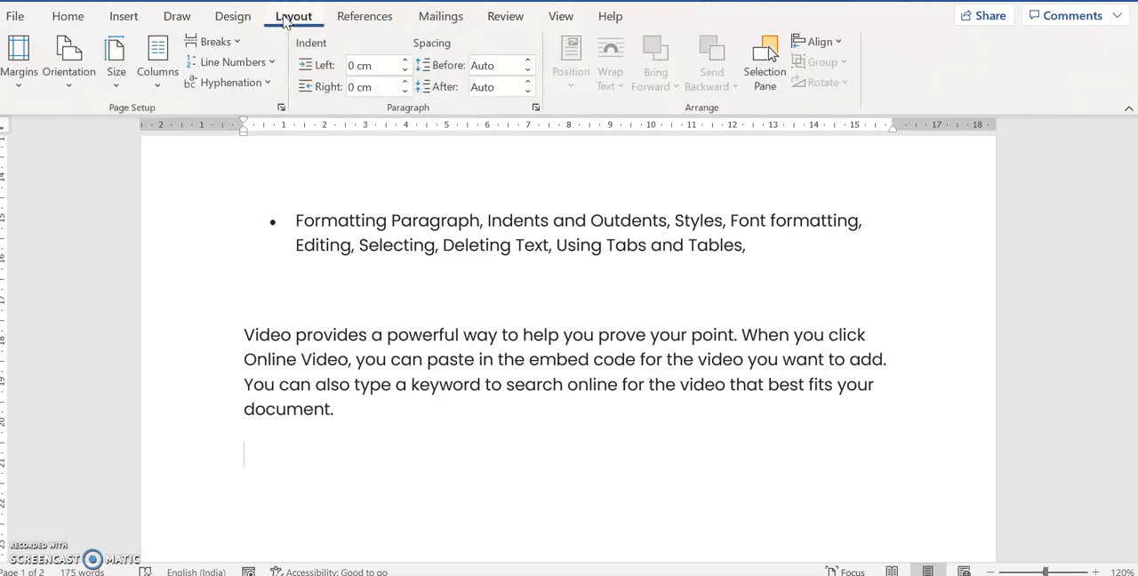
left_click(26, 86)
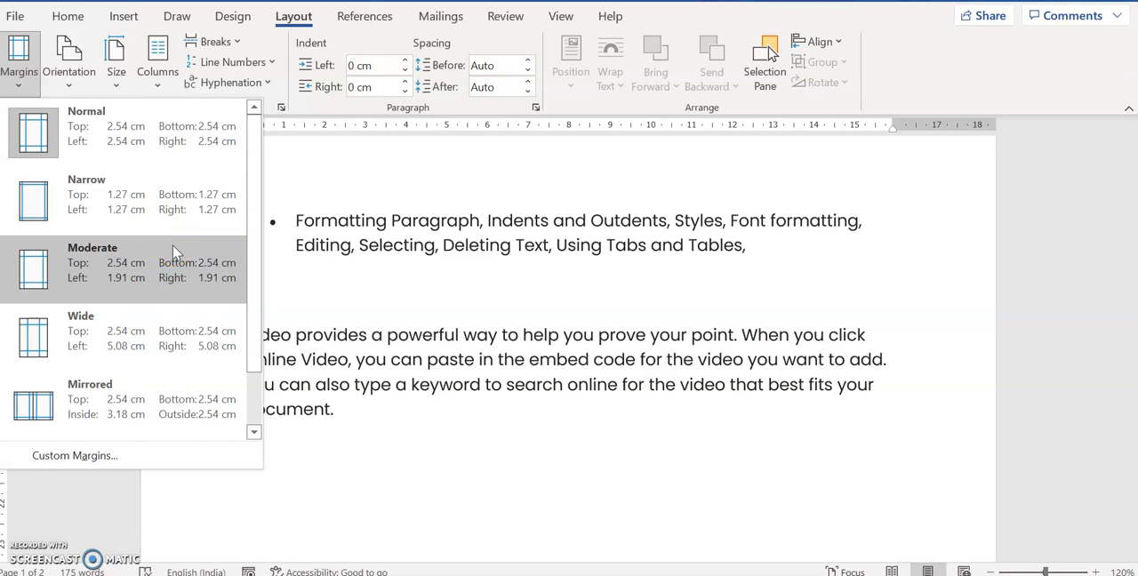
left_click(115, 84)
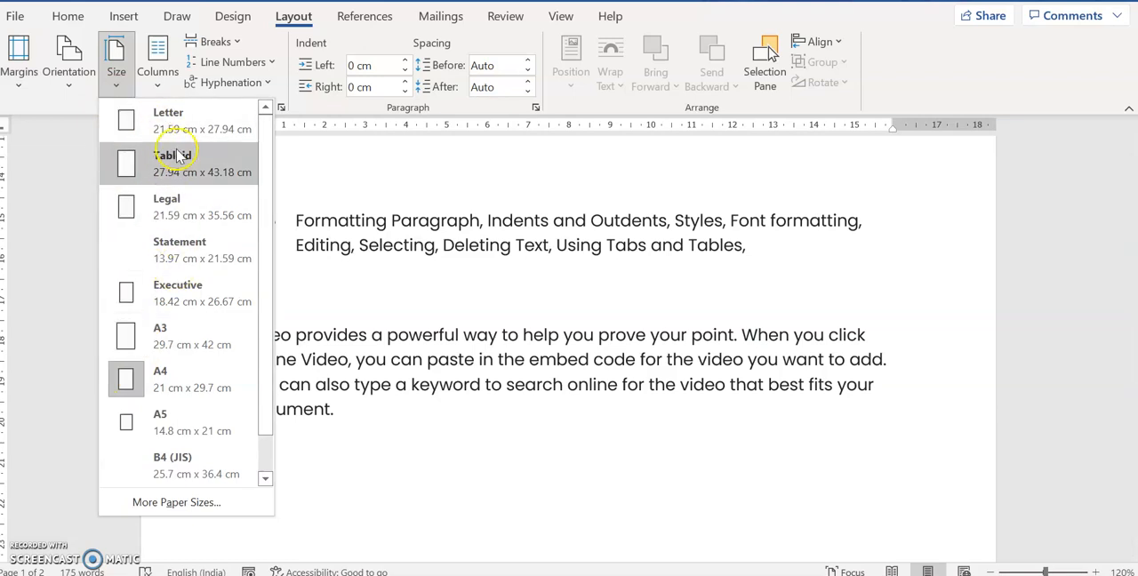
Leave the paper sizes and review the available page orientations without changing the current one
left_click(416, 470)
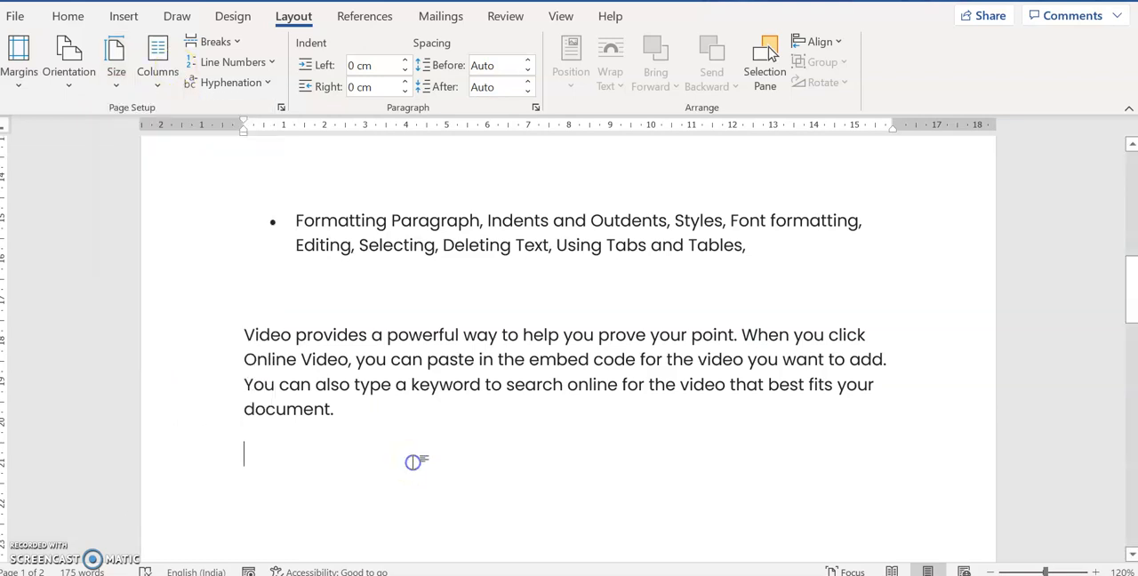
left_click(70, 87)
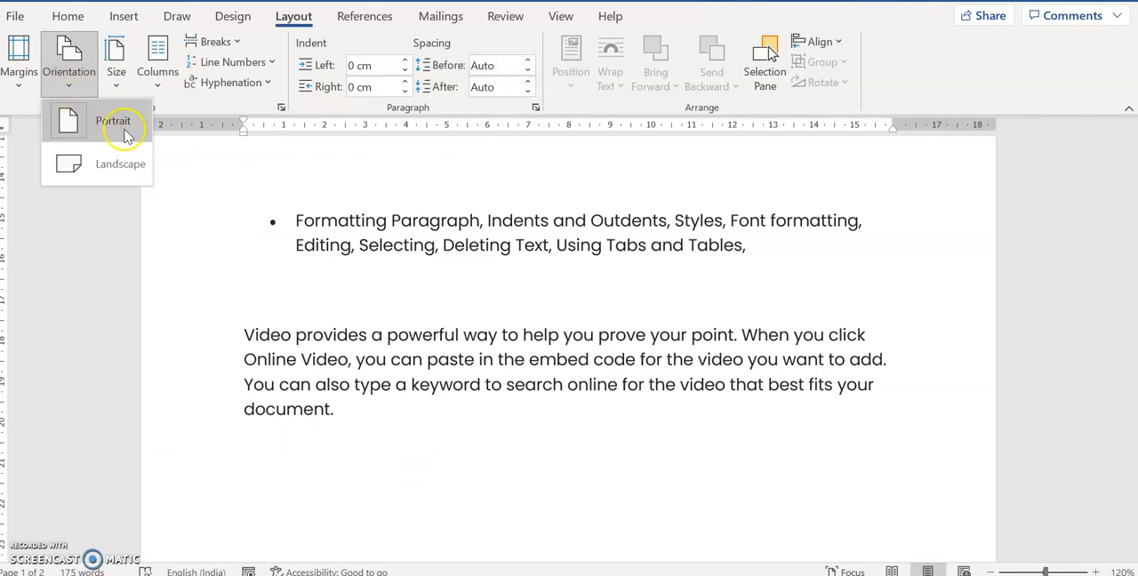
left_click(376, 460)
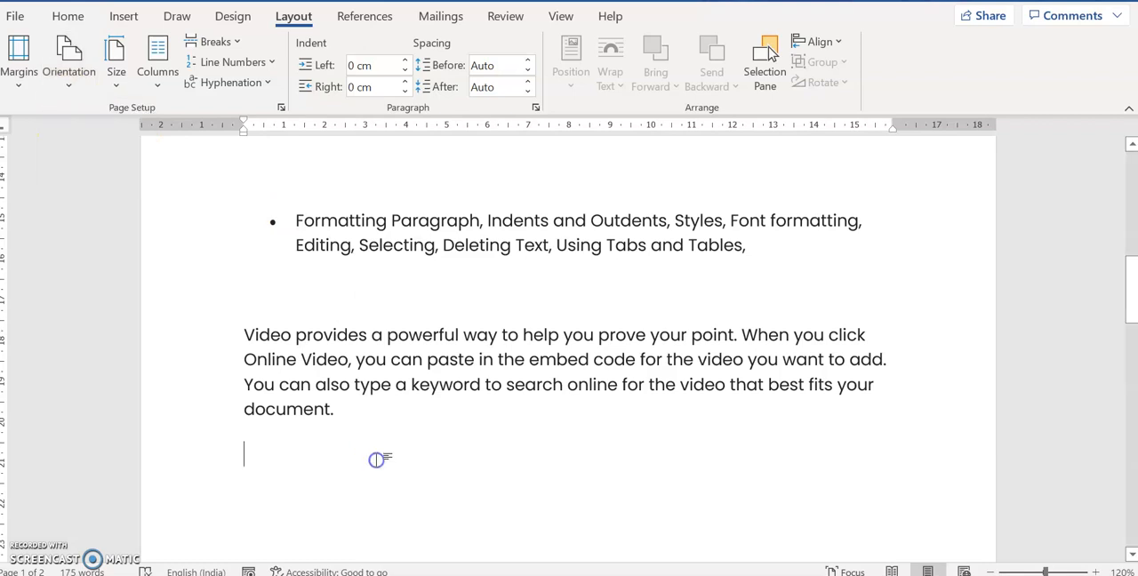
Set the whole "Video provides a powerful way" paragraph in the Algerian font at size 16
left_click(68, 16)
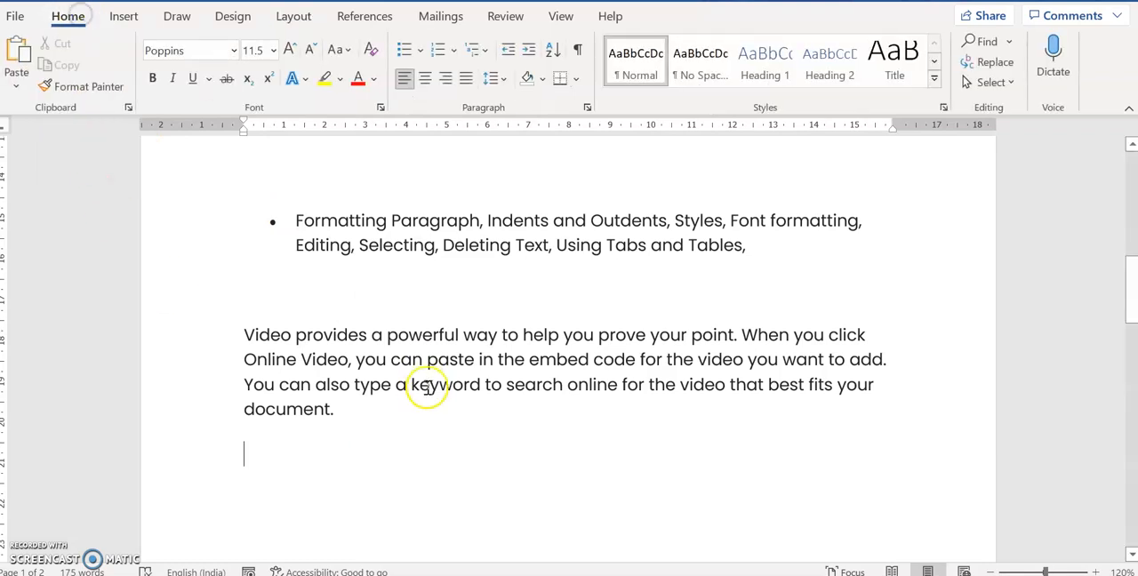
left_click_drag(241, 336, 350, 418)
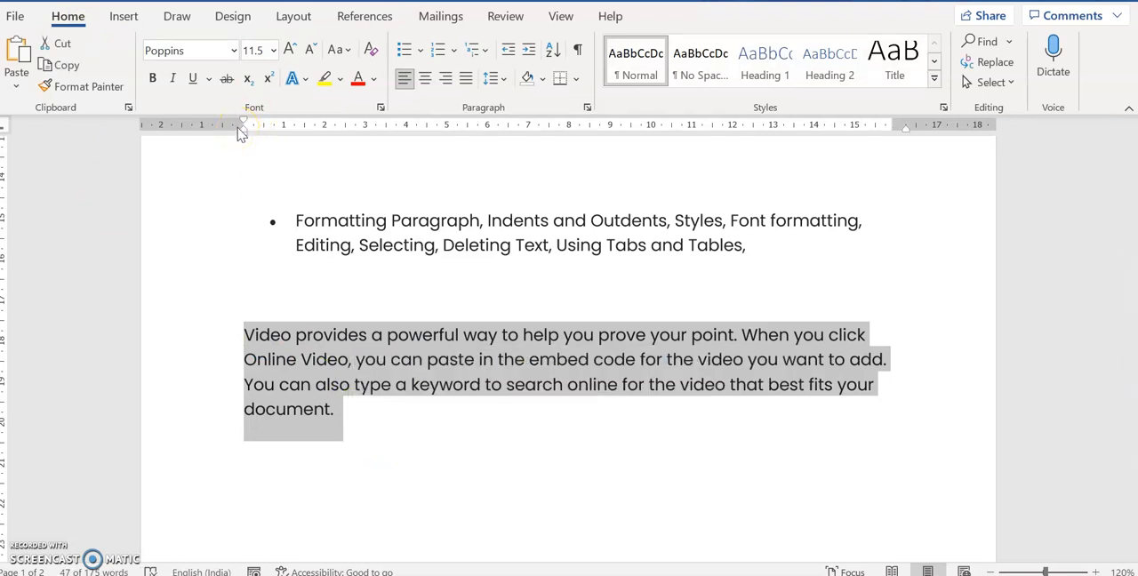
left_click(235, 51)
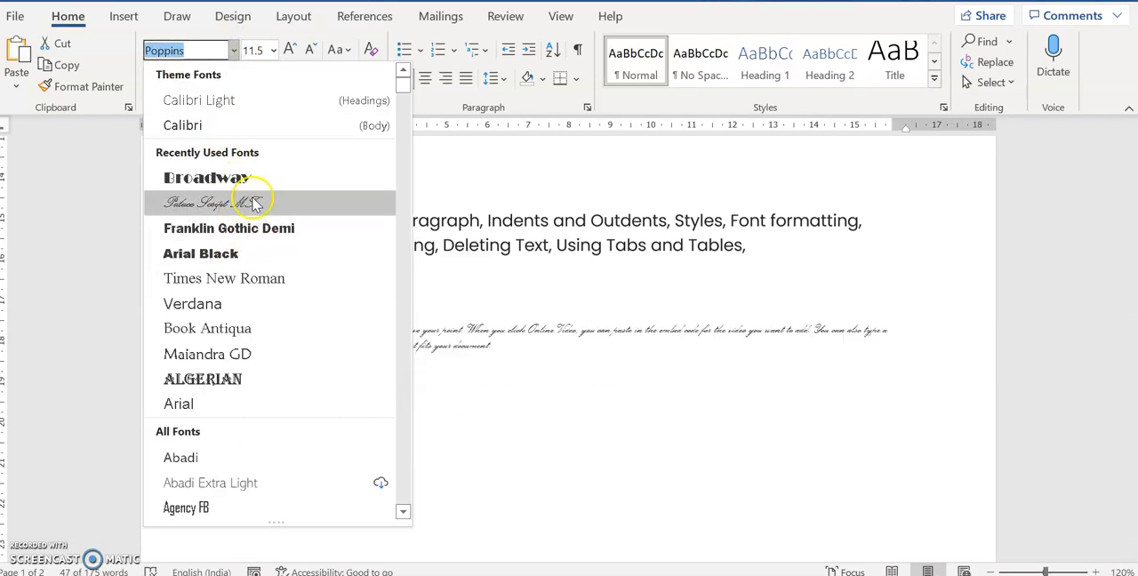
left_click(257, 380)
left_click(274, 50)
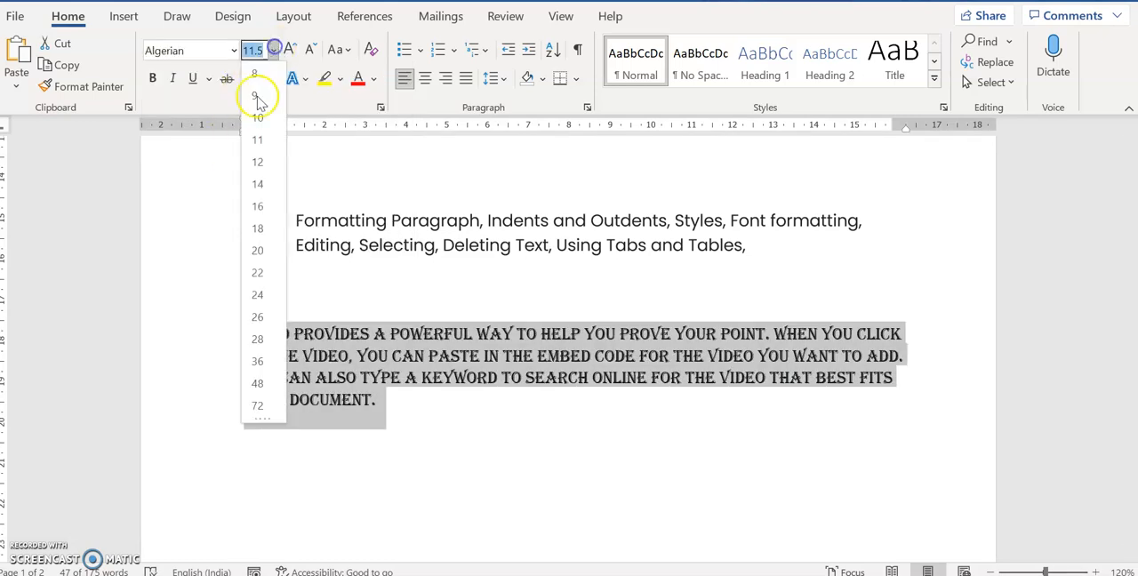
left_click(267, 211)
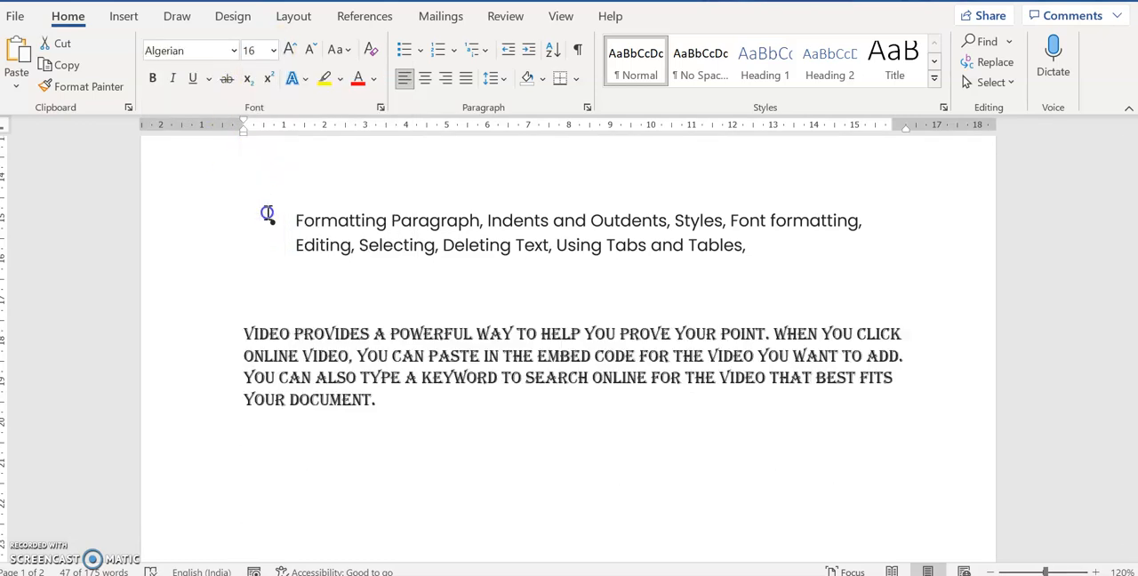
Colour the selected Video paragraph blue and make it bold, italic and underlined
left_click(374, 78)
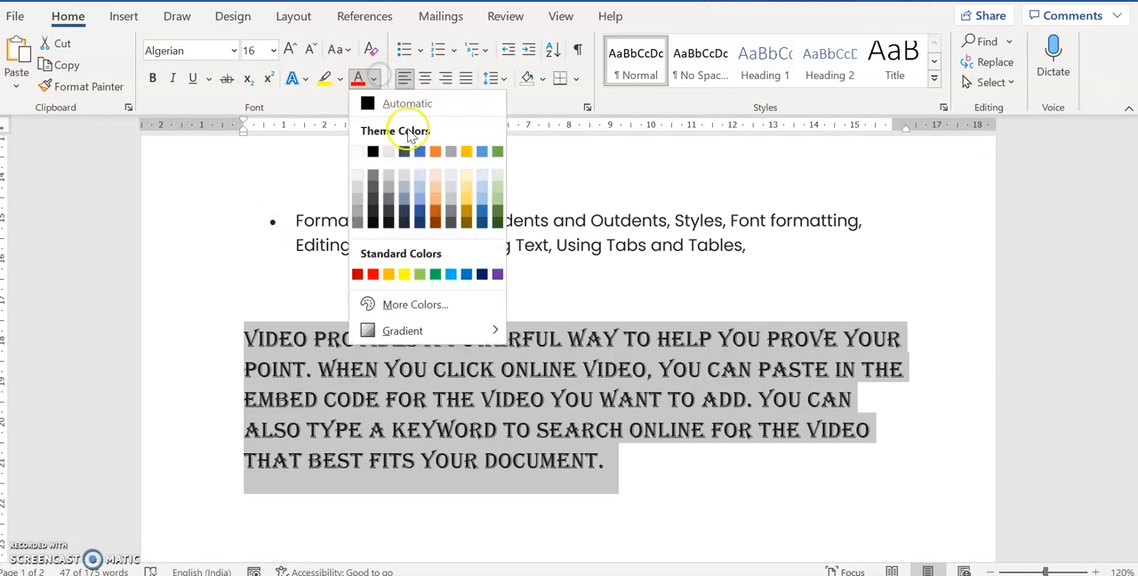
left_click(422, 158)
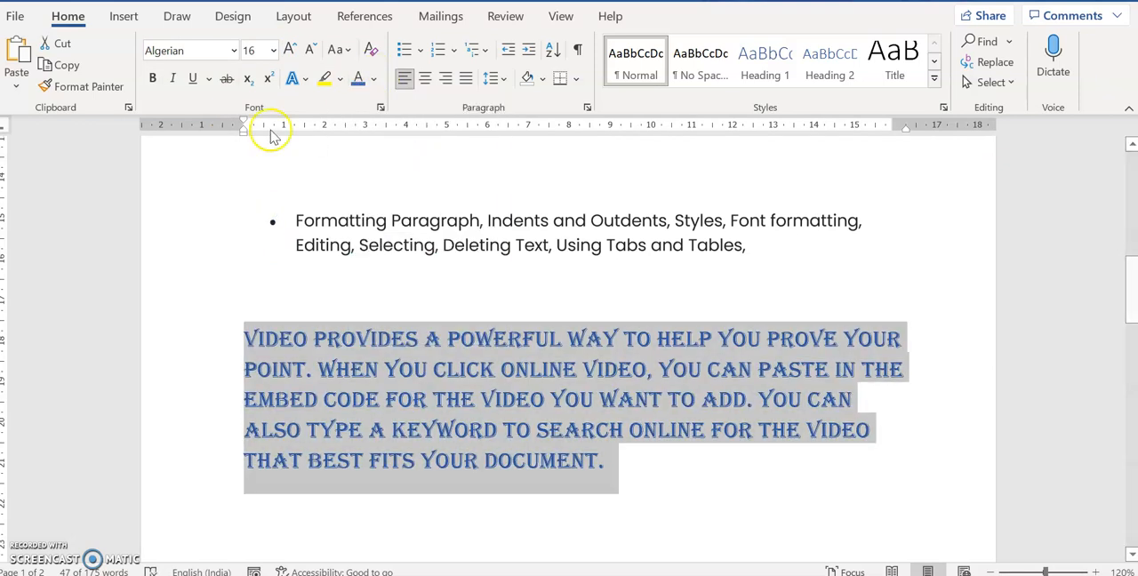
left_click(151, 84)
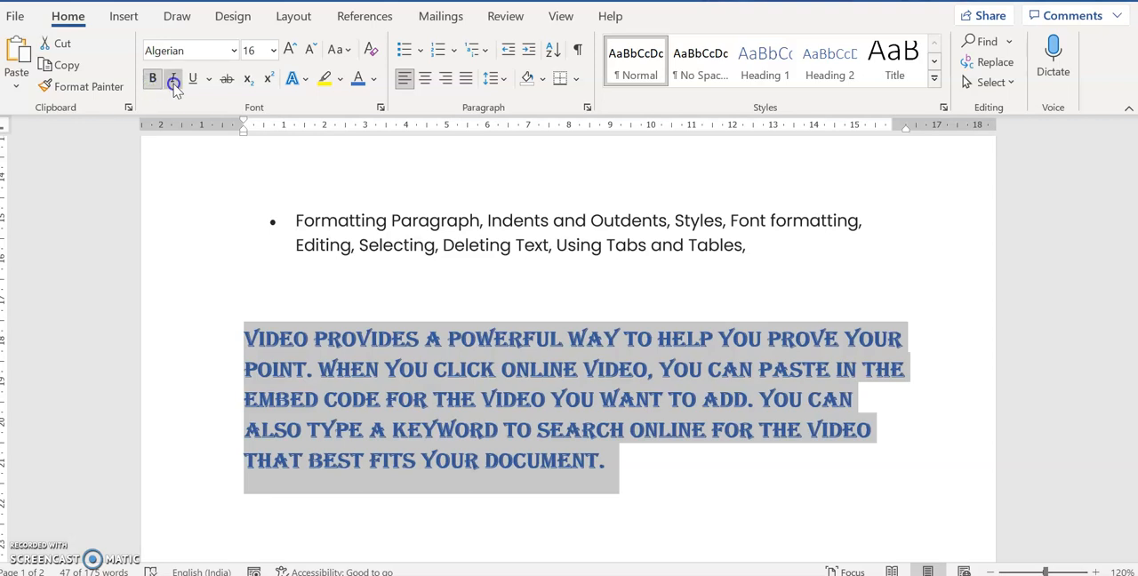
left_click(172, 81)
left_click(193, 80)
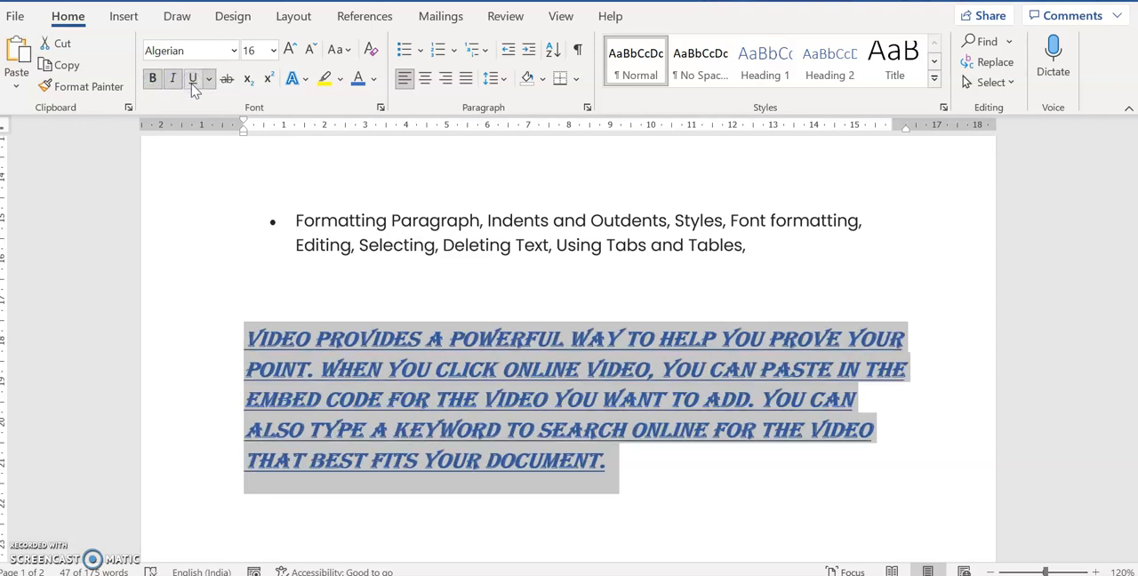
left_click(447, 302)
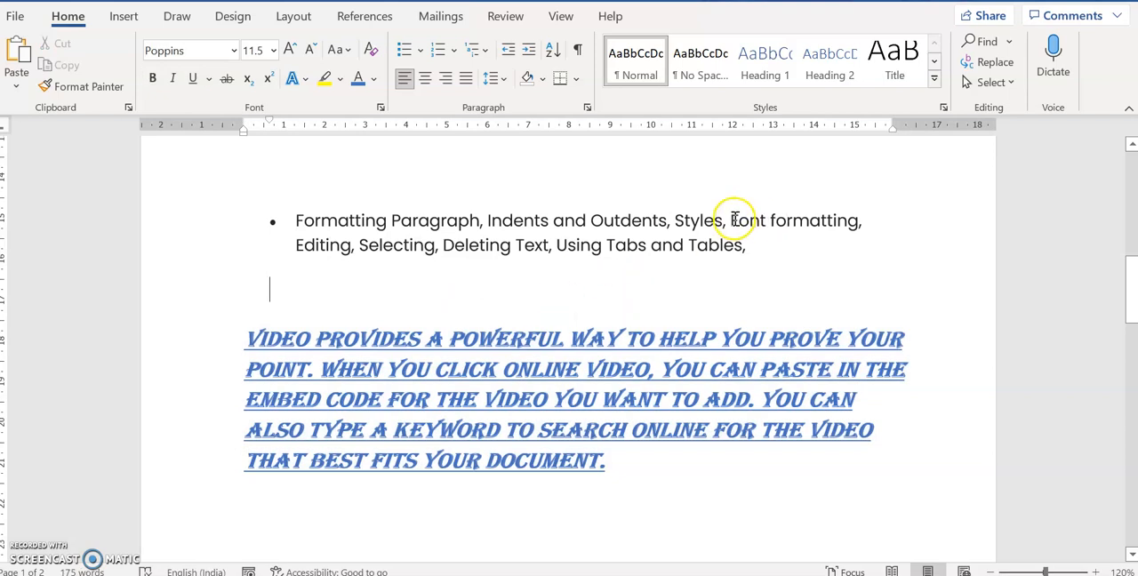
left_click_drag(734, 220, 859, 221)
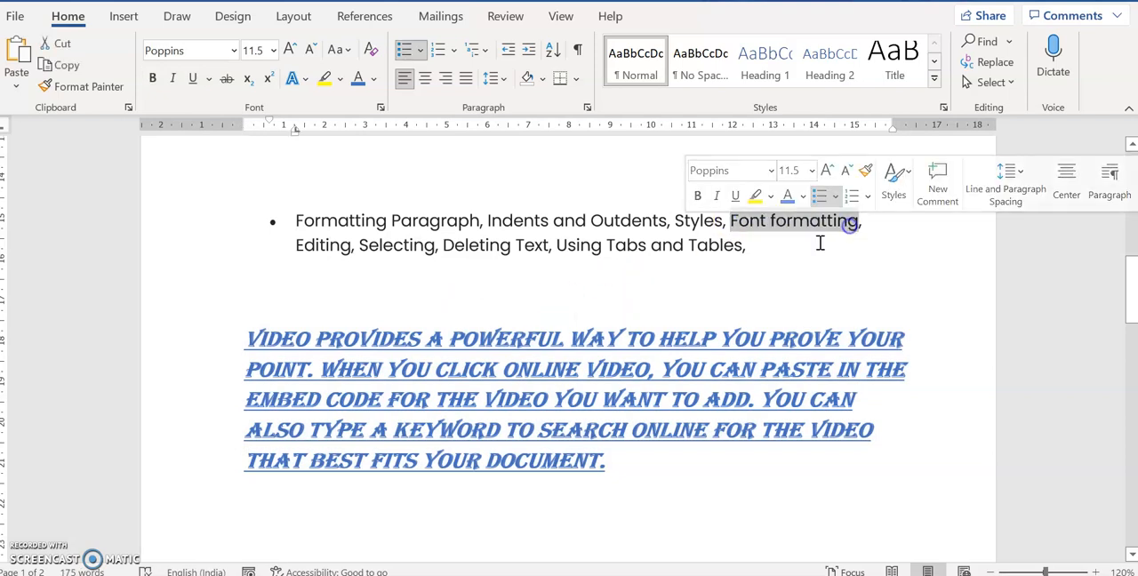
left_click(744, 286)
left_click(241, 362)
left_click(242, 341)
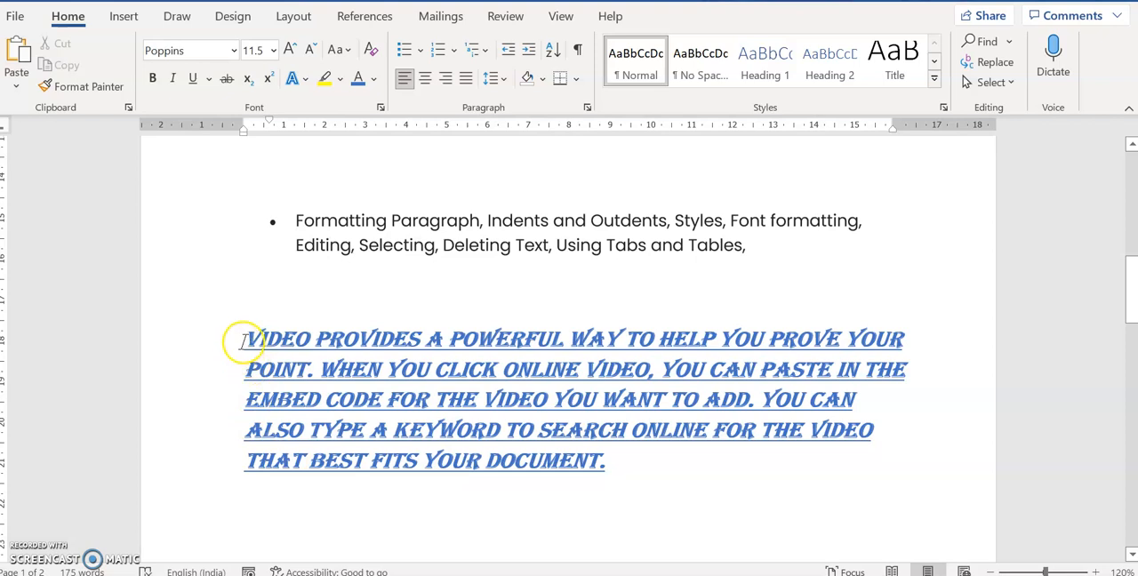
Add a "Date : ----" line above the Video paragraph and increase its indent until it sits near the right margin
left_click(270, 299)
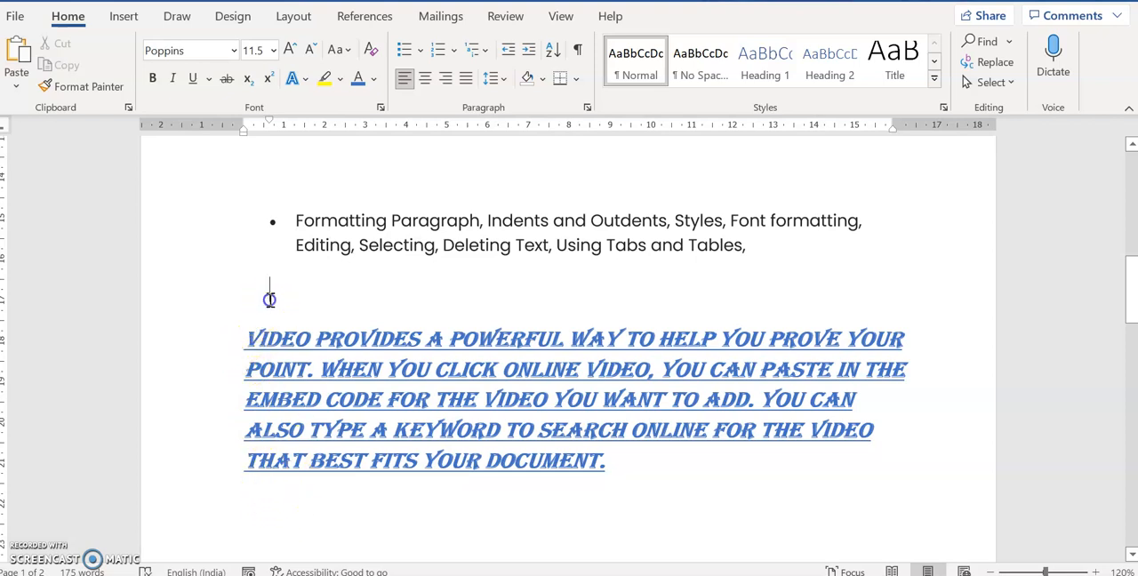
type("Do")
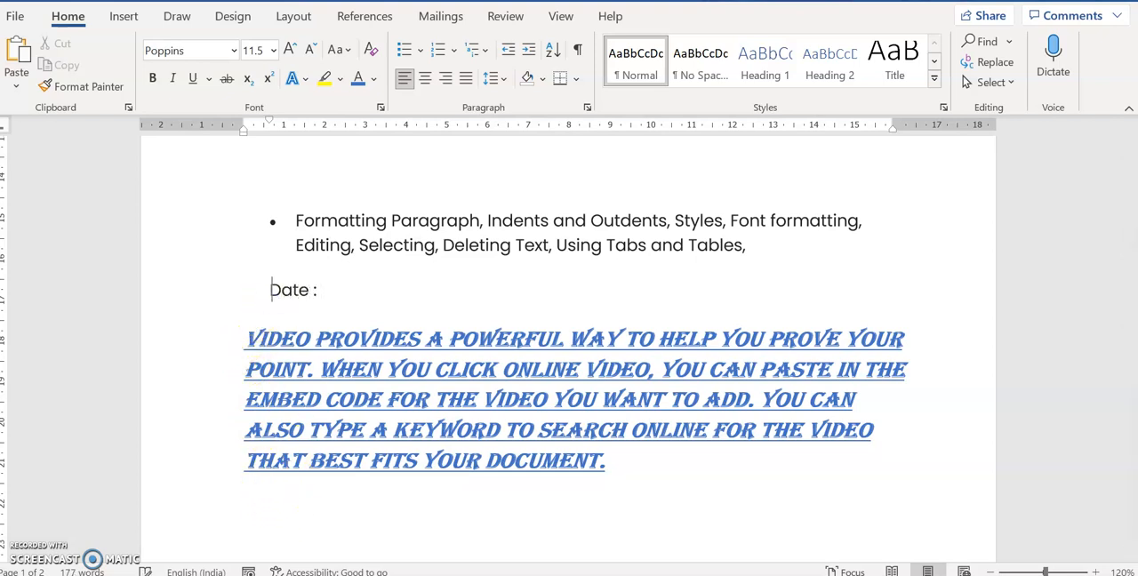
triple_click(271, 304)
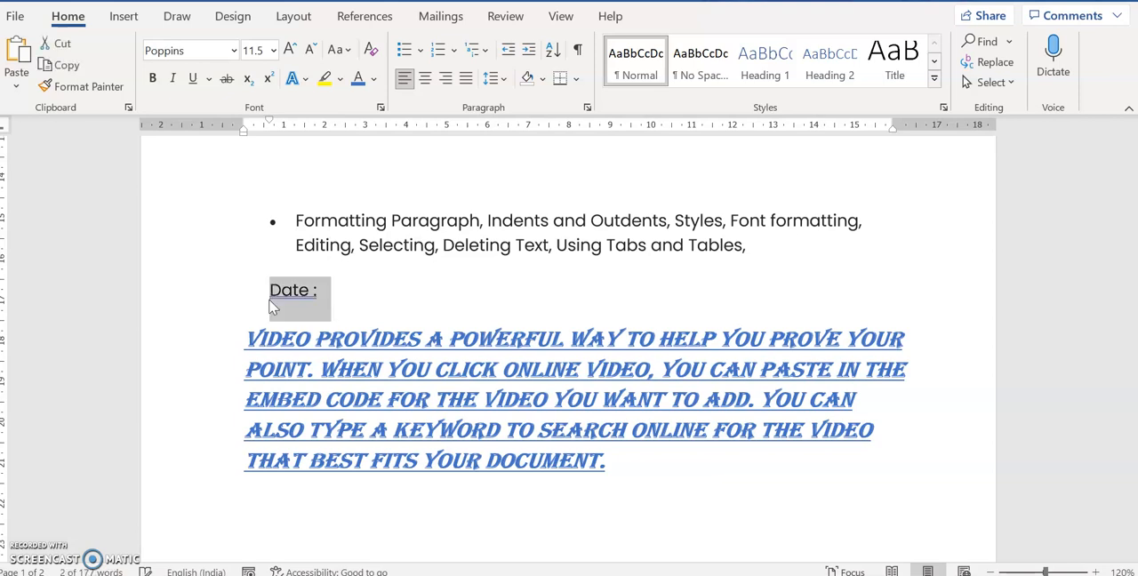
left_click(528, 51)
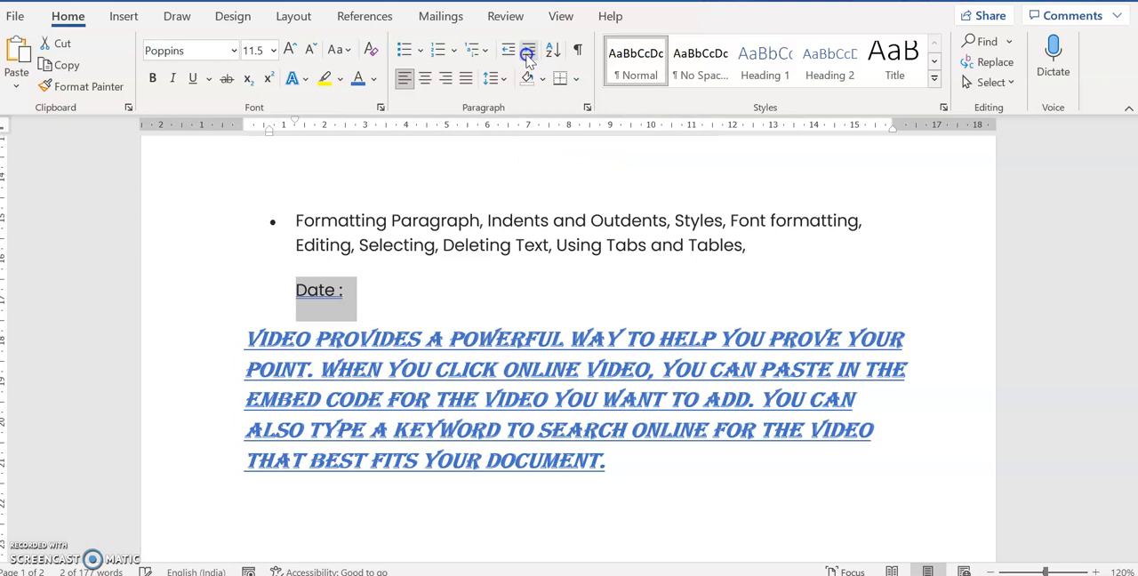
left_click(528, 50)
left_click(528, 51)
left_click(528, 51)
left_click(528, 51)
left_click(528, 50)
left_click(528, 51)
left_click(528, 50)
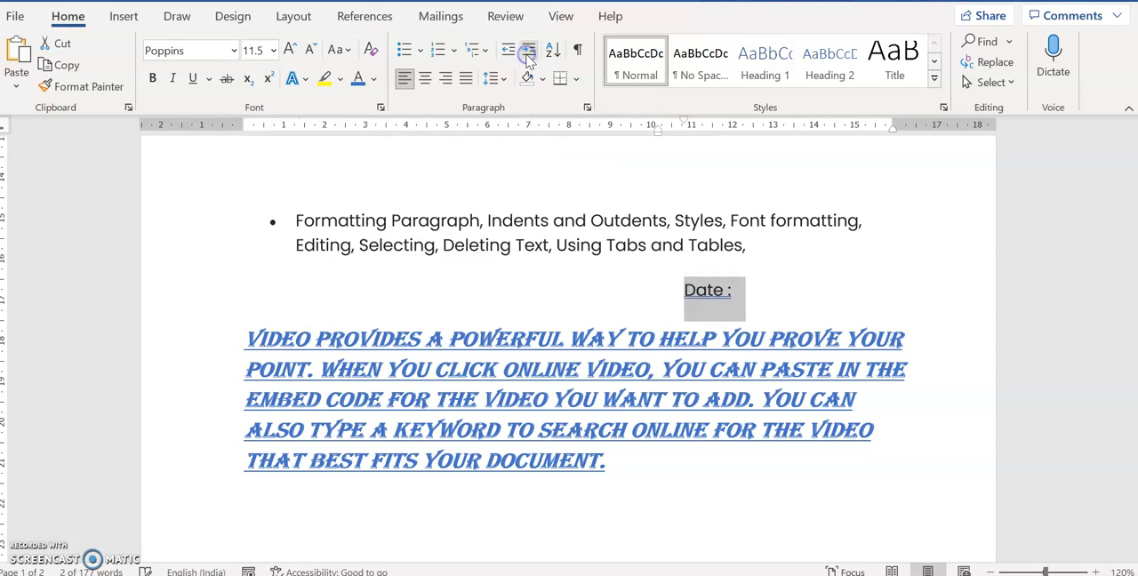
left_click(528, 50)
left_click(812, 318)
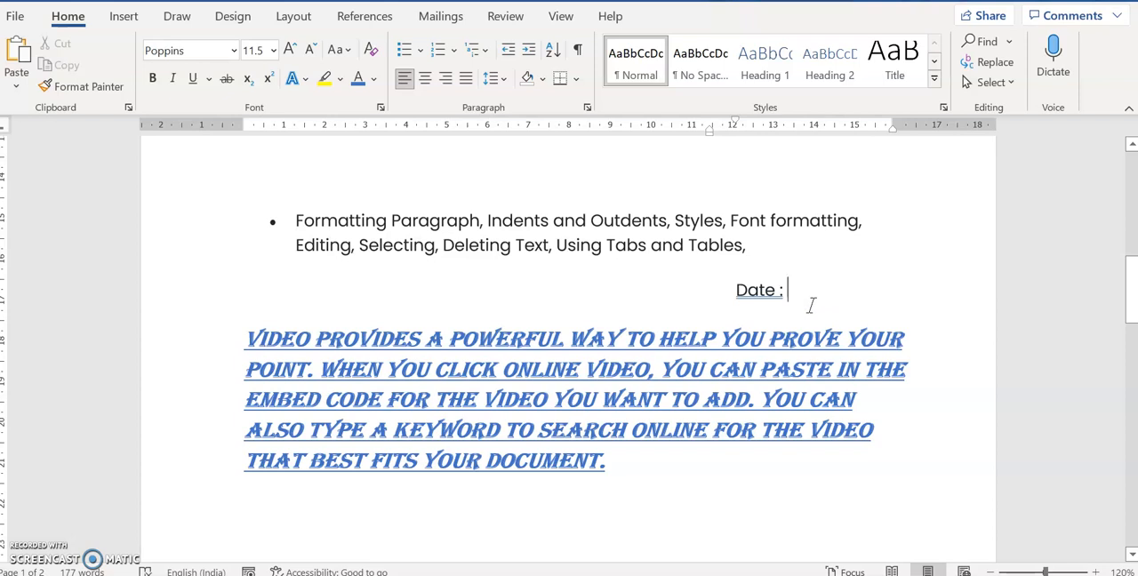
type("----")
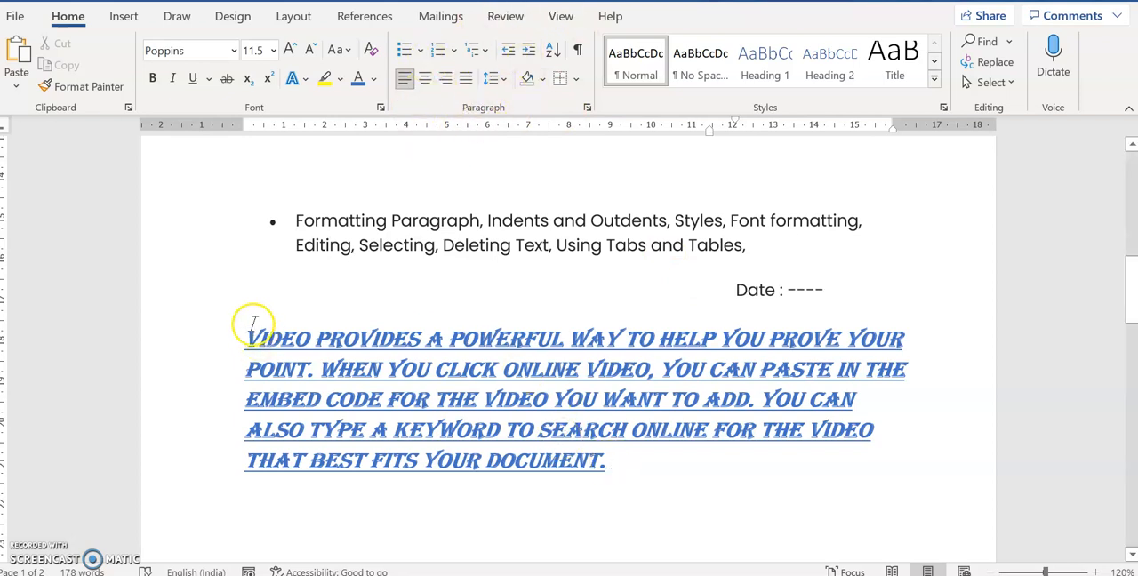
Highlight the words "Video provides" in yellow and "click online" in bright green
left_click_drag(252, 330, 394, 327)
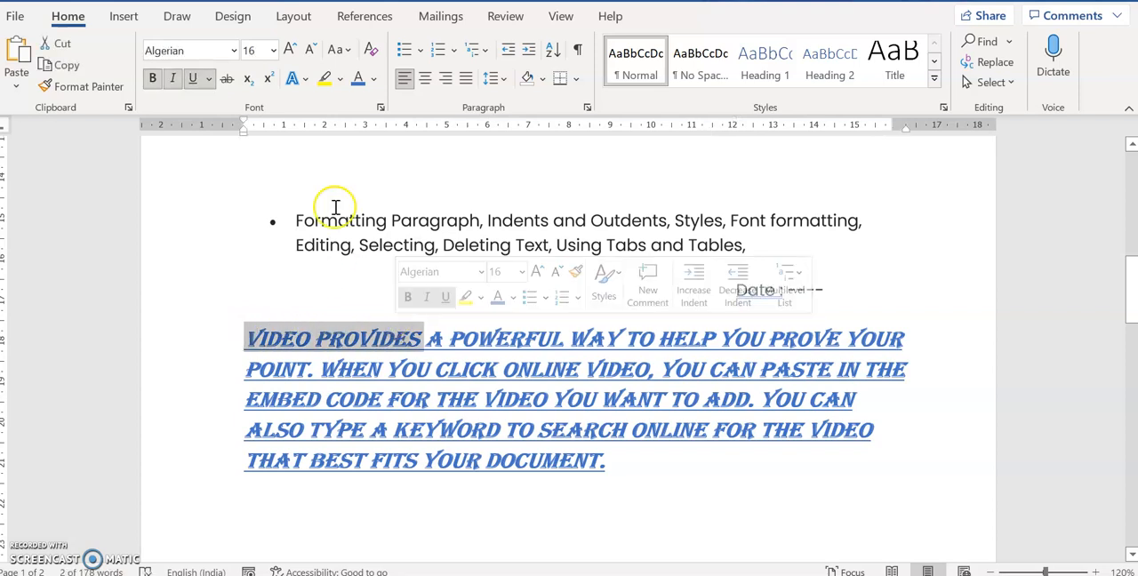
left_click(325, 79)
key("Right")
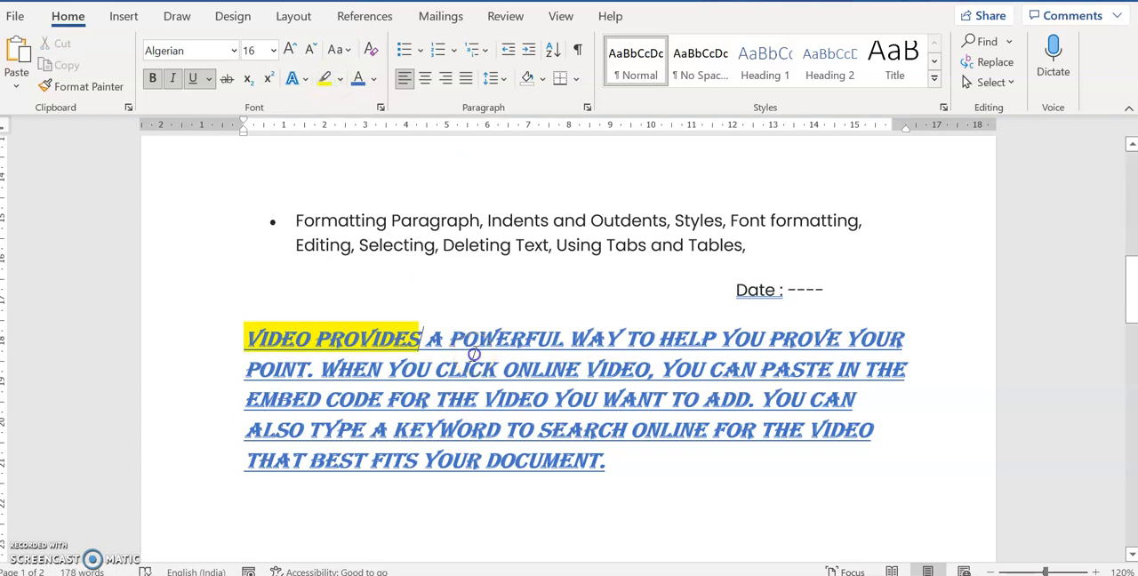
left_click_drag(435, 372, 580, 373)
left_click(339, 79)
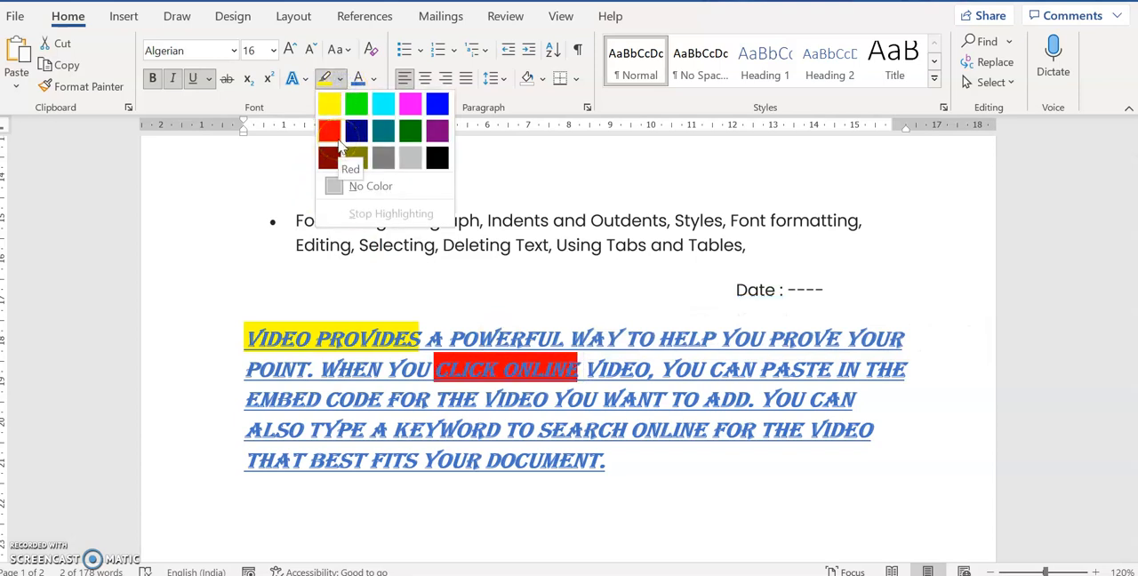
left_click(359, 107)
left_click(619, 470)
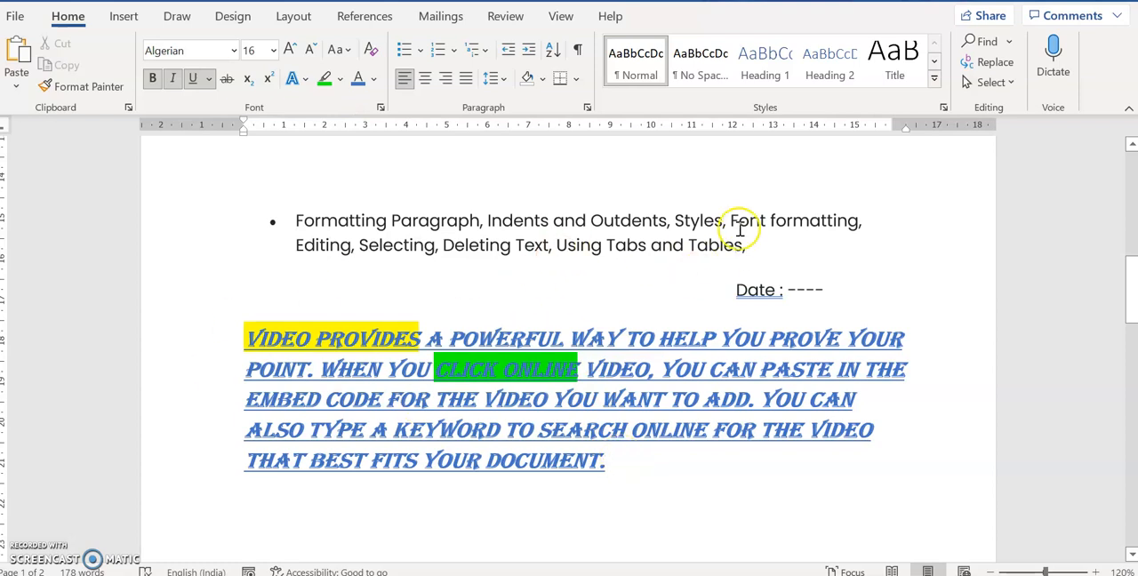
left_click_drag(731, 222, 846, 219)
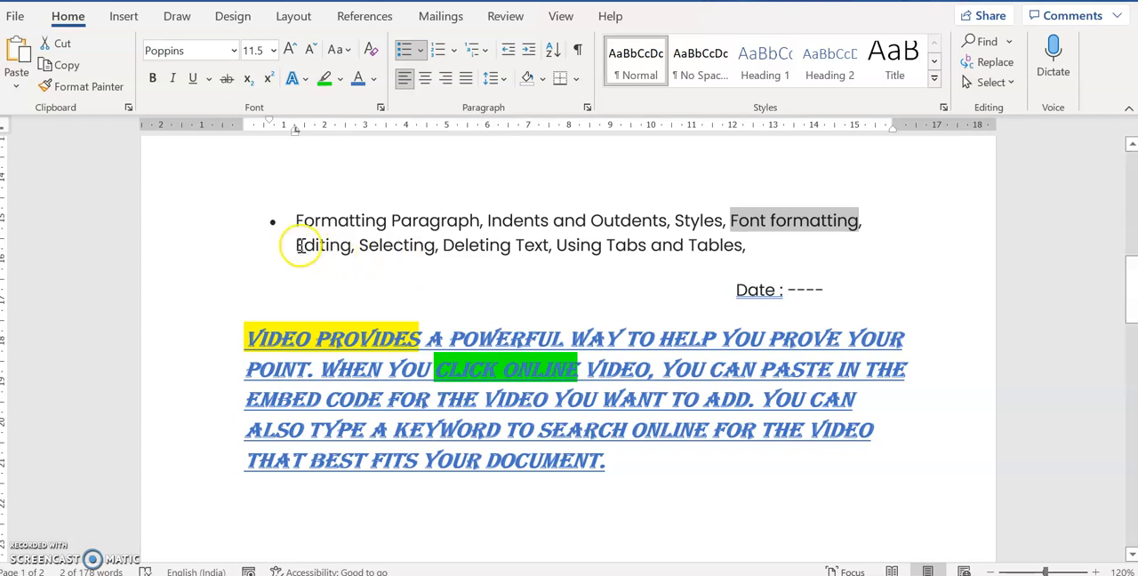
left_click_drag(296, 245, 436, 246)
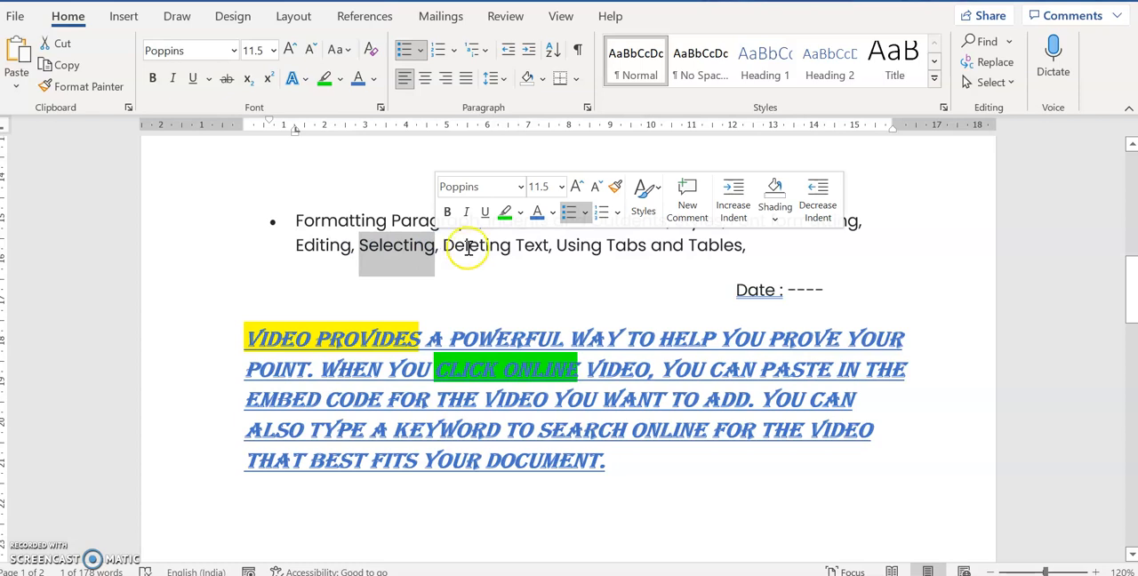
Delete the word "document" from the end of the Video paragraph
left_click(632, 463)
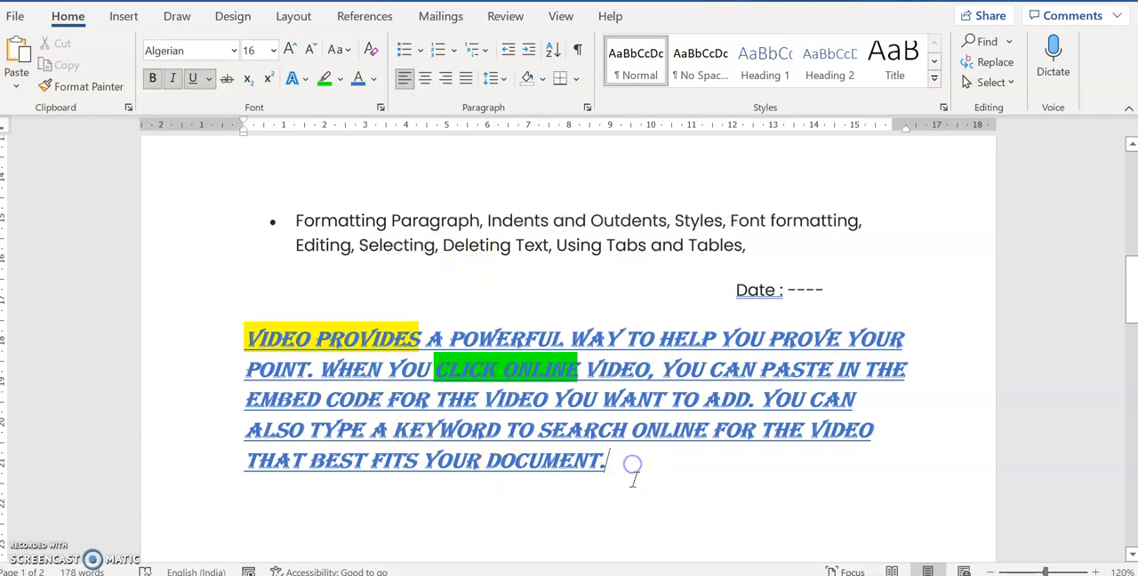
key("BackSpace")
key("BackSpace")
key("BackSpace")
key("BackSpace")
key("BackSpace")
key("BackSpace")
key("BackSpace")
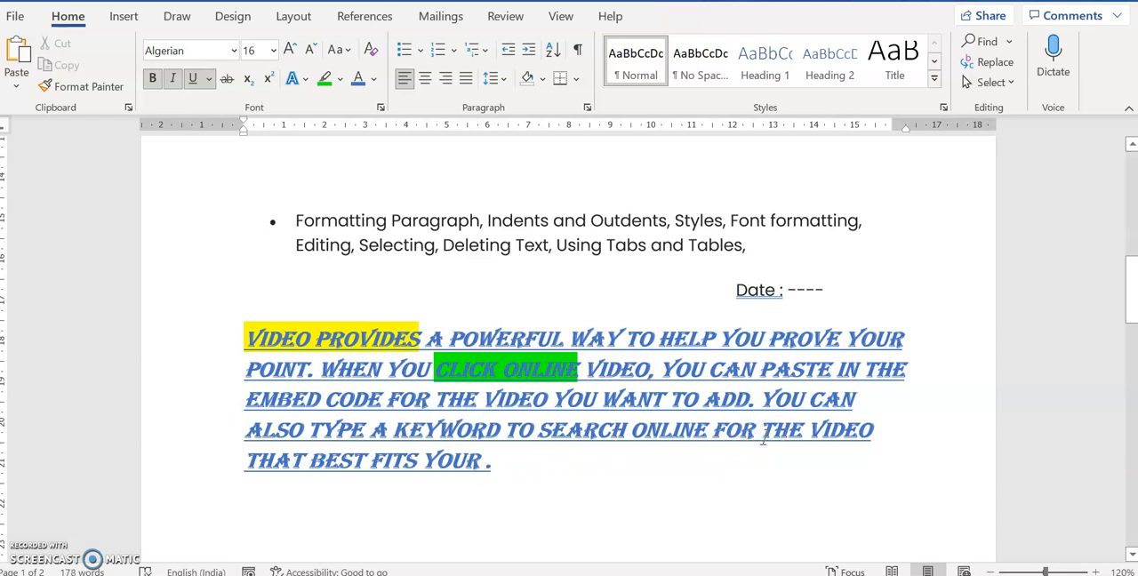
Delete the words "the video that" after "search online for" in the Video paragraph
left_click(762, 438)
key("Delete")
key("Delete")
key("Delete")
key("Delete")
key("Delete")
key("Delete")
key("Delete")
key("Delete")
key("Delete")
key("Delete")
key("Delete")
key("Delete")
key("Delete")
key("Delete")
key("Delete")
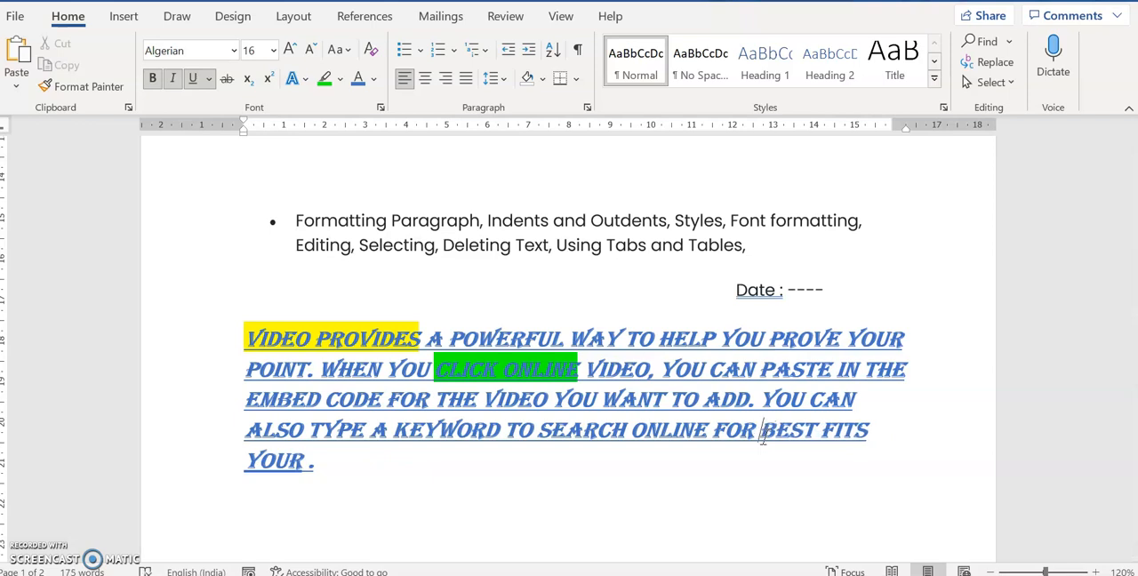
Select the remaining words "best fits your" at the end of the Video paragraph and delete them together
key("shift+End")
key("shift+Down")
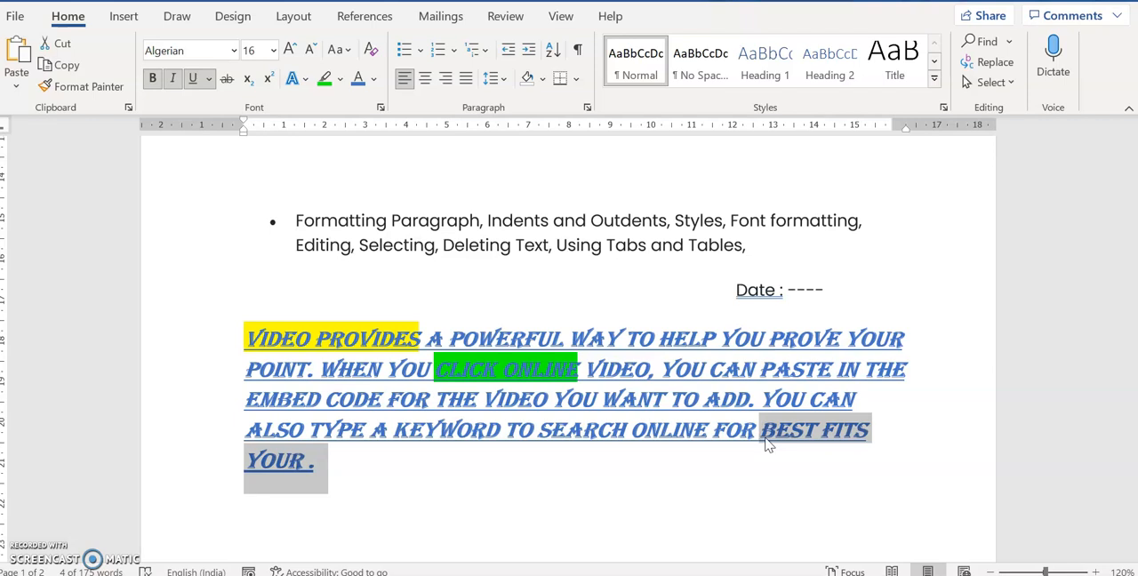
key("Delete")
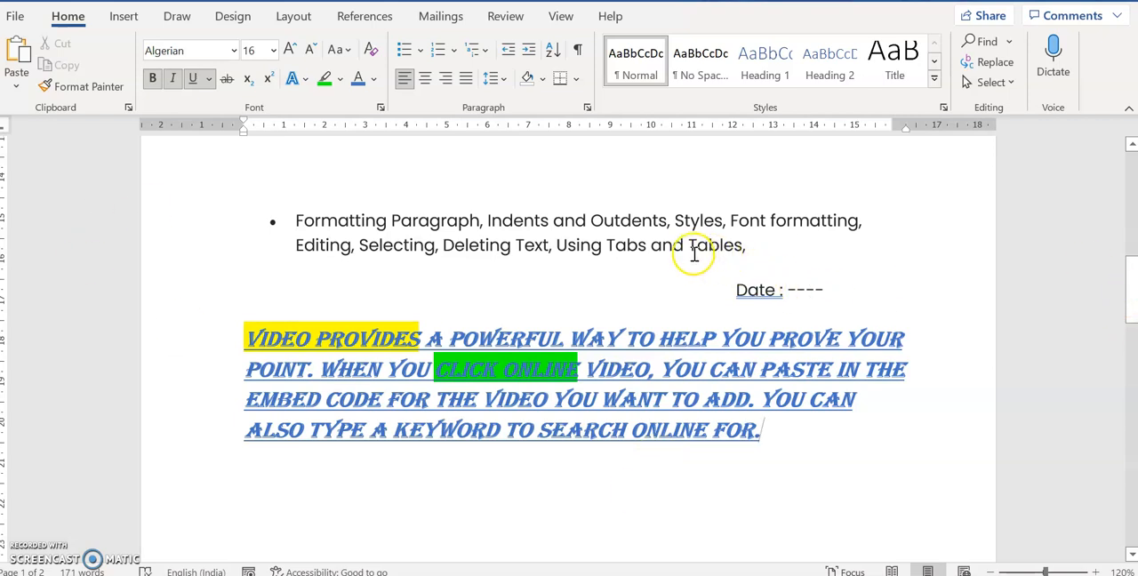
Delete the date line and the whole Video paragraph below the bulleted topics
left_click_drag(687, 244, 747, 246)
left_click_drag(720, 289, 754, 433)
key("BackSpace")
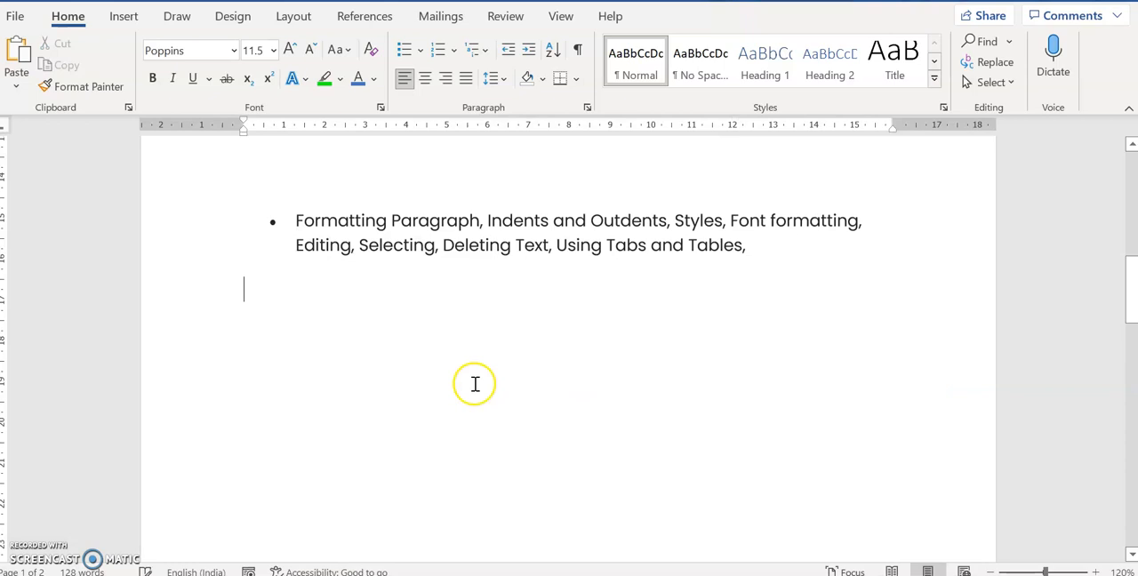
Insert a table with 4 columns and 6 rows below the bulleted topics
left_click(129, 21)
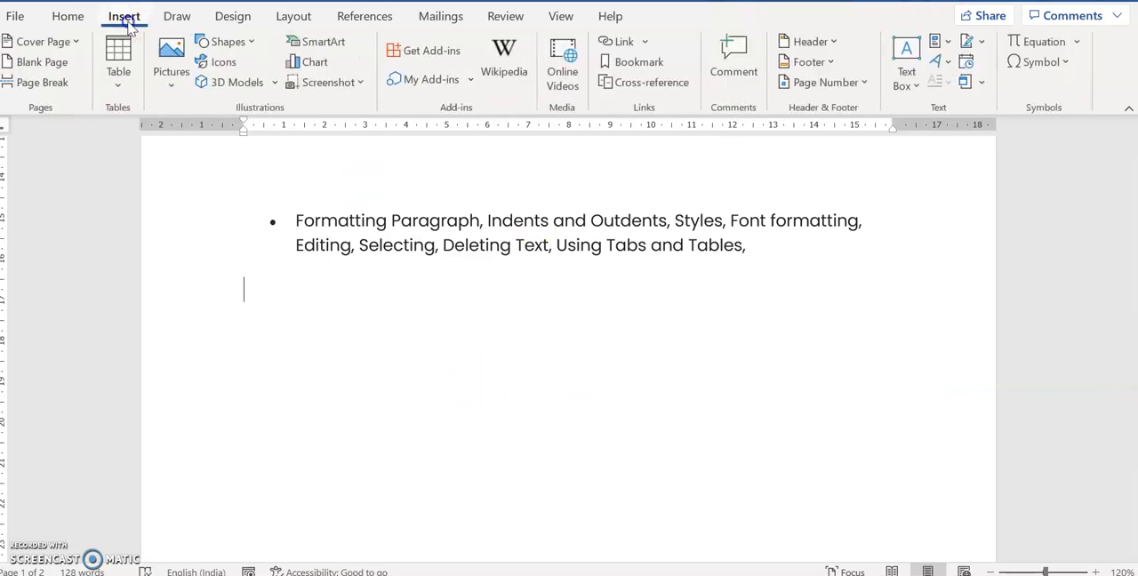
left_click(118, 89)
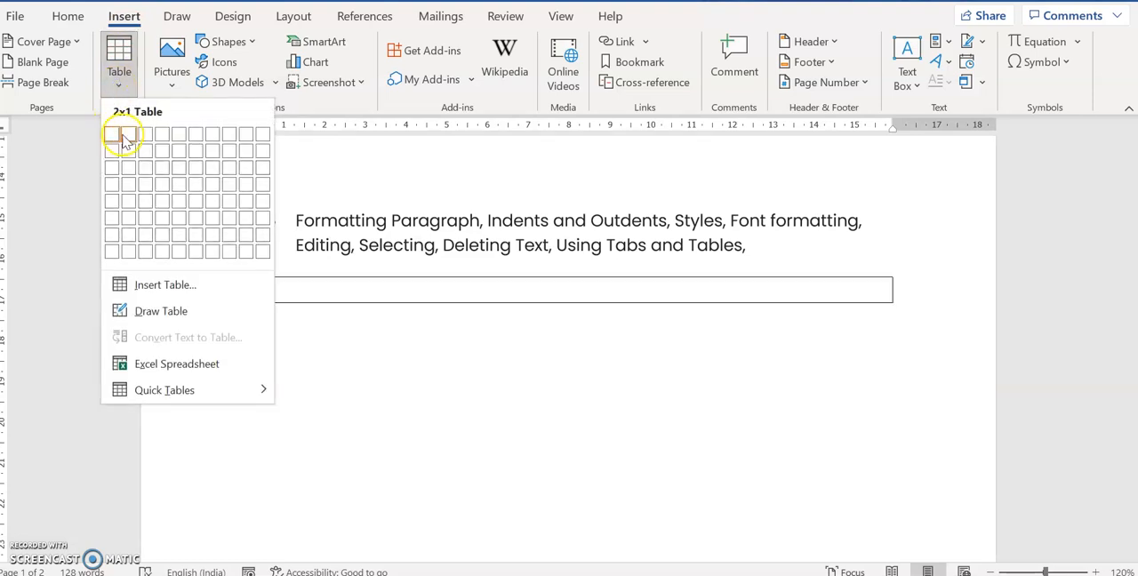
left_click(165, 219)
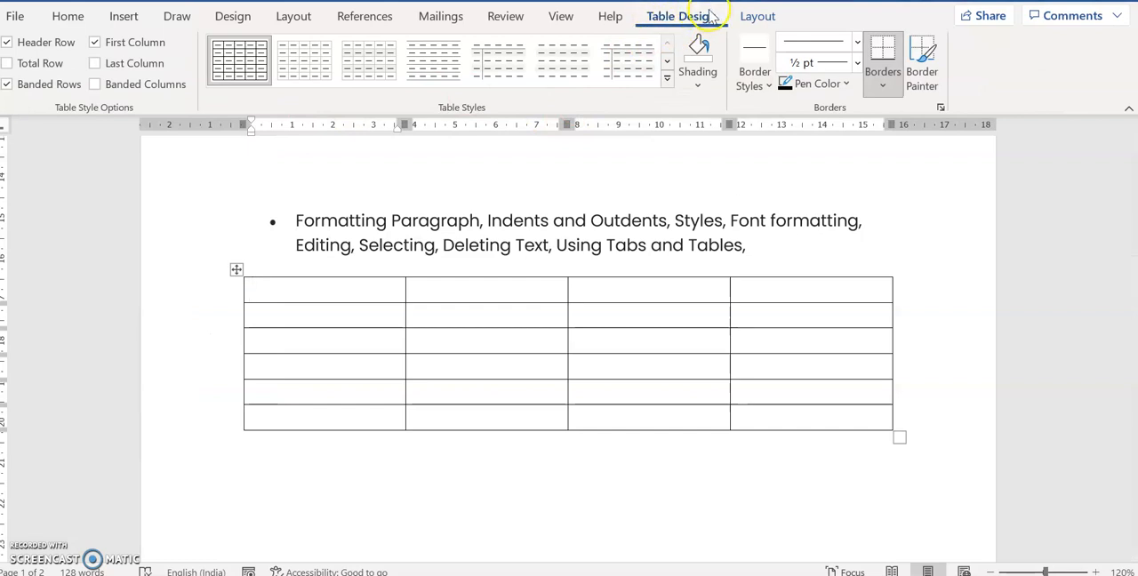
Apply the light blue banded grid style with a solid blue header row to the new table
left_click(667, 80)
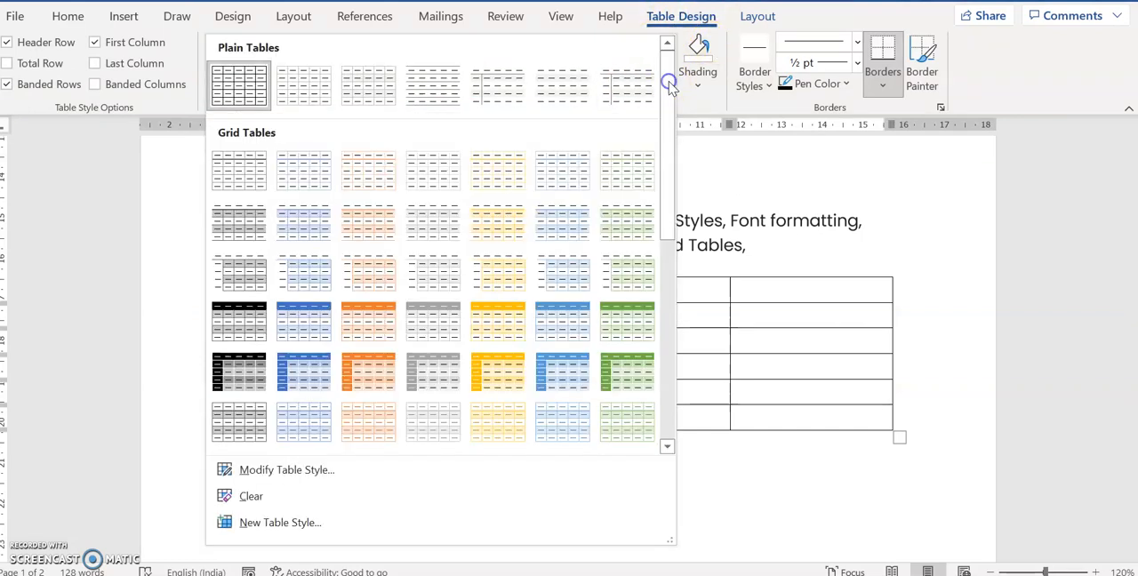
left_click(568, 323)
left_click(498, 503)
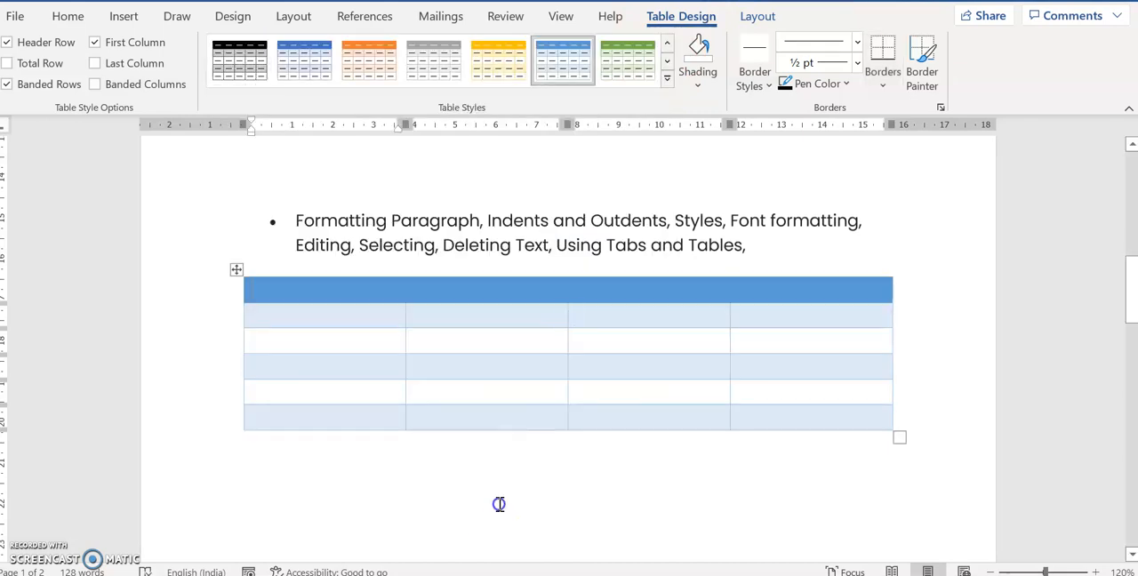
Fill the first column below the header row with "Title", "F" and "H" in consecutive rows
left_click(381, 318)
type("d")
key("Down")
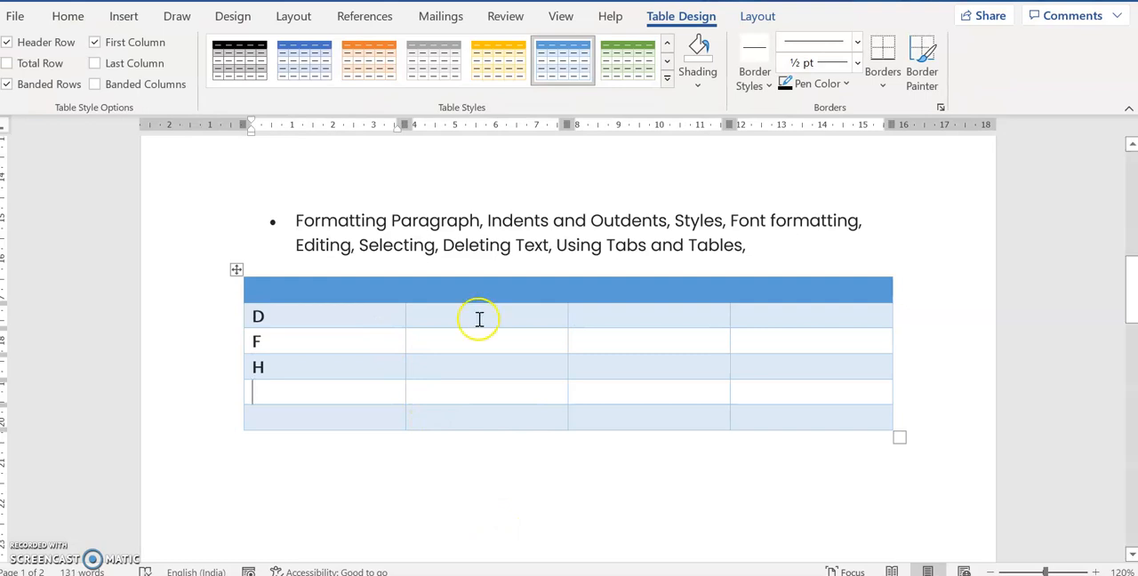
key("BackSpace")
type("t")
Merge all four cells of the "Title" row into one cell
triple_click(389, 322)
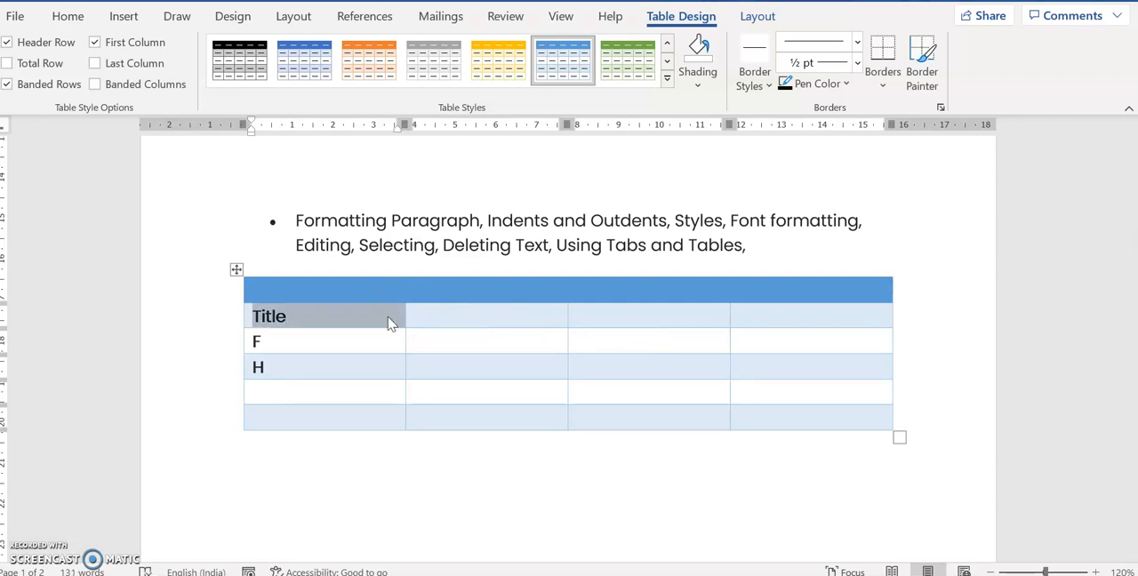
key("shift+Right")
key("shift+Right")
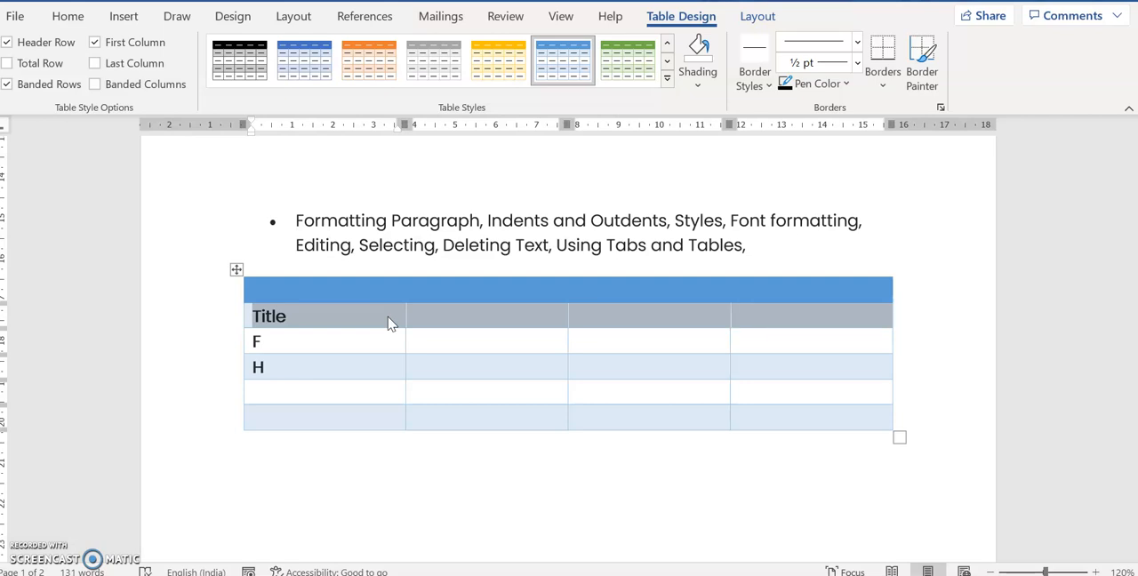
left_click(68, 16)
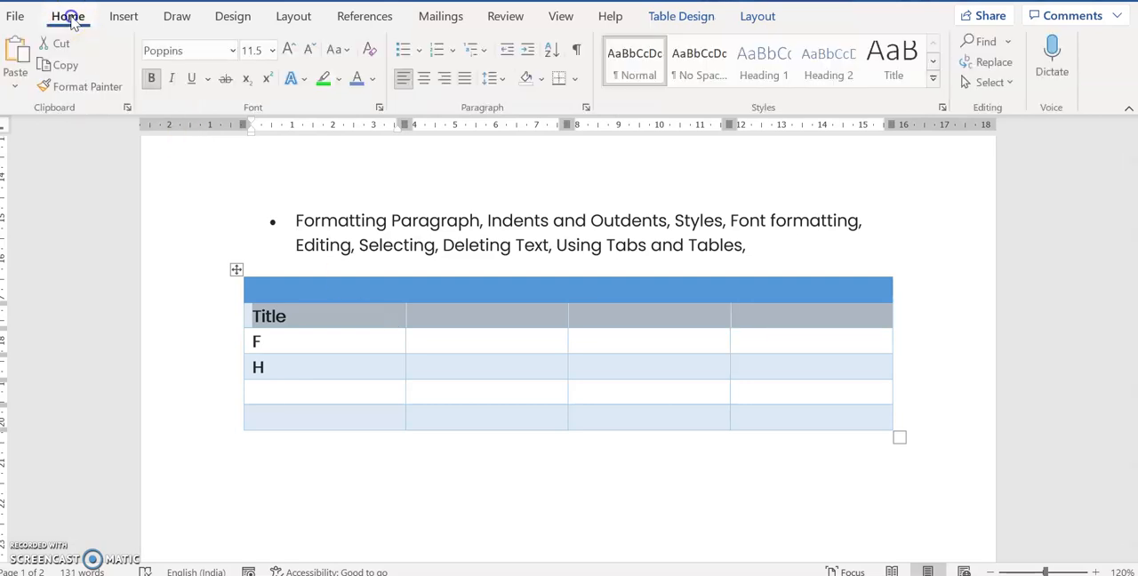
left_click(702, 16)
left_click(756, 17)
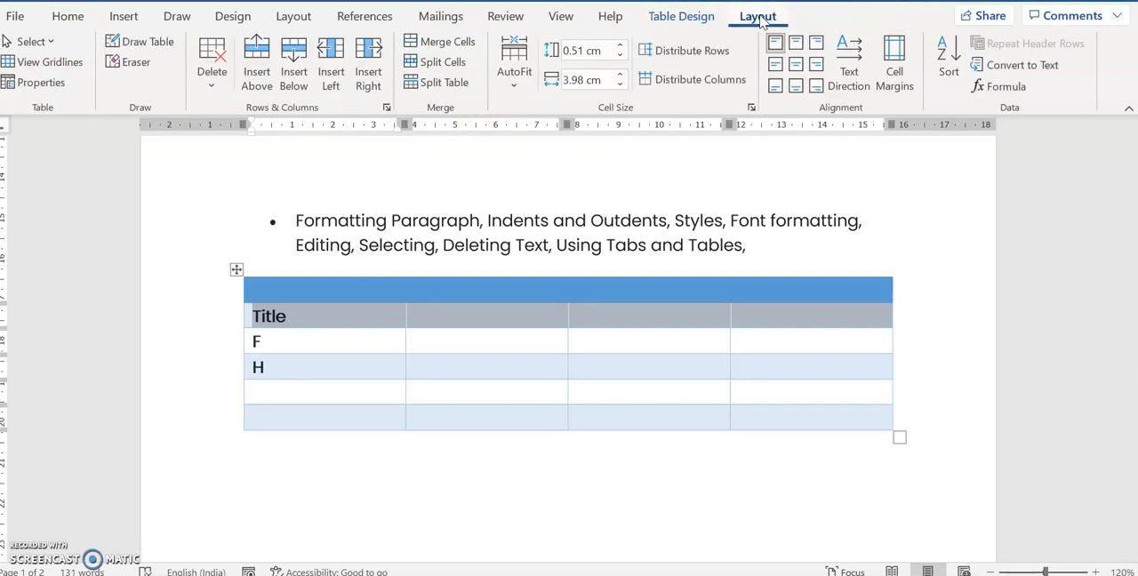
left_click(425, 49)
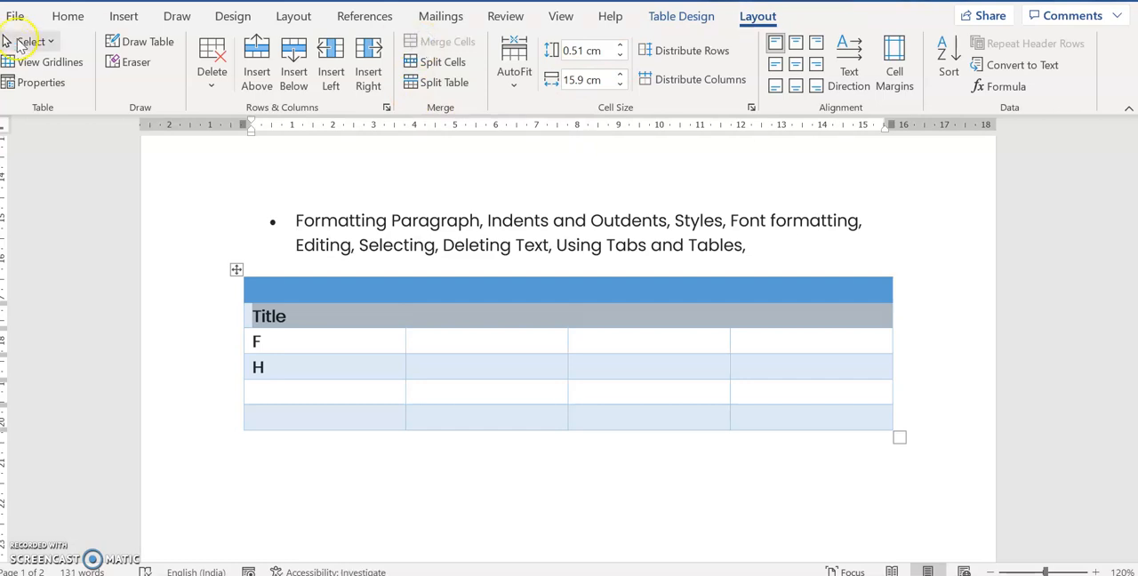
Center the word "Title" in its merged row
left_click(67, 16)
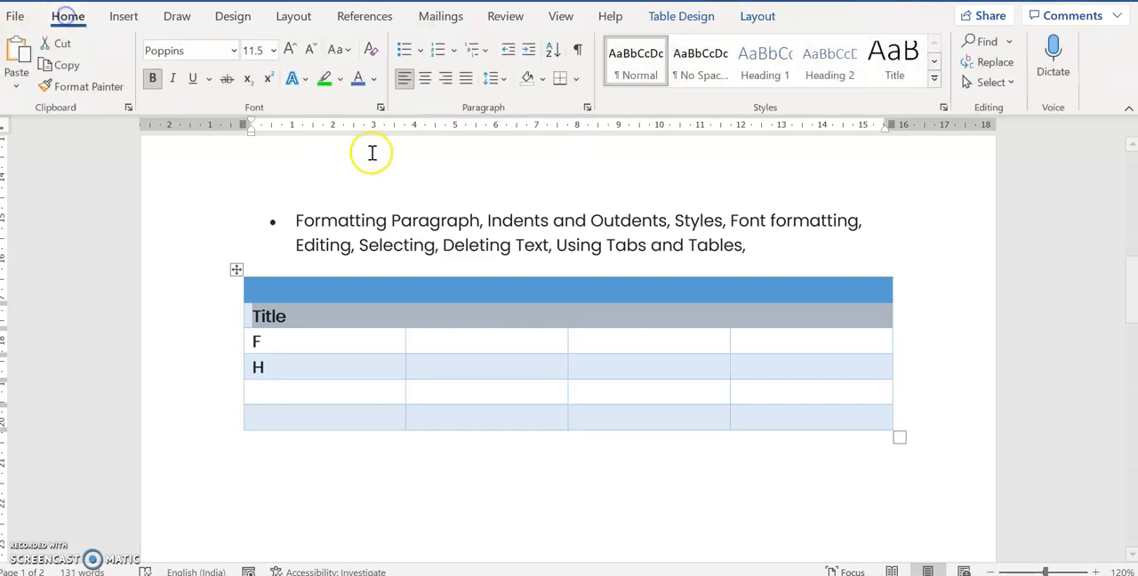
left_click(425, 78)
left_click(496, 350)
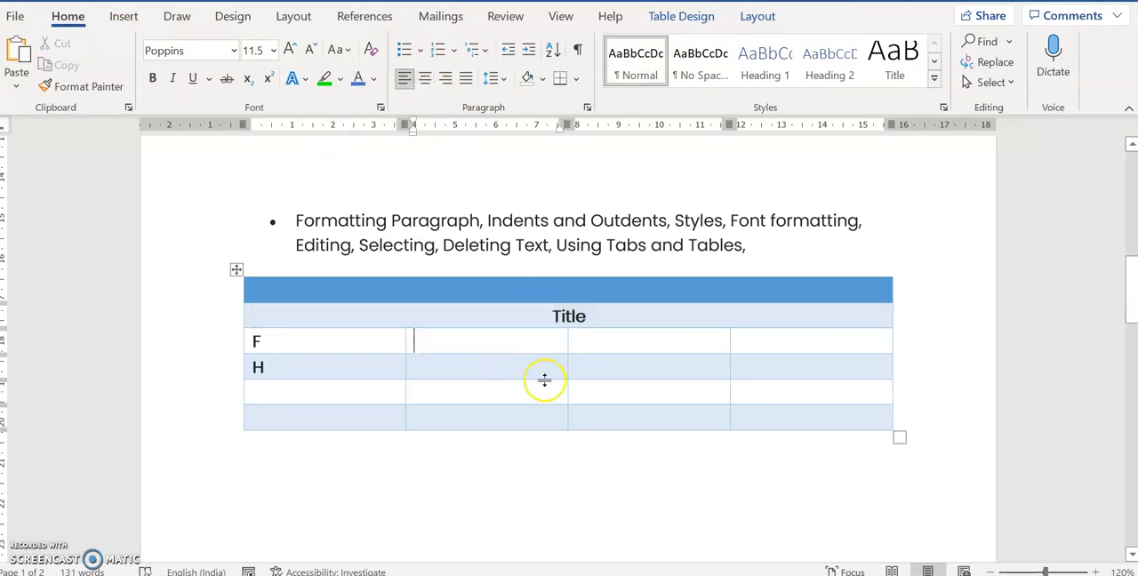
Merge the two middle cells of the table's fifth row
left_click_drag(557, 393, 582, 398)
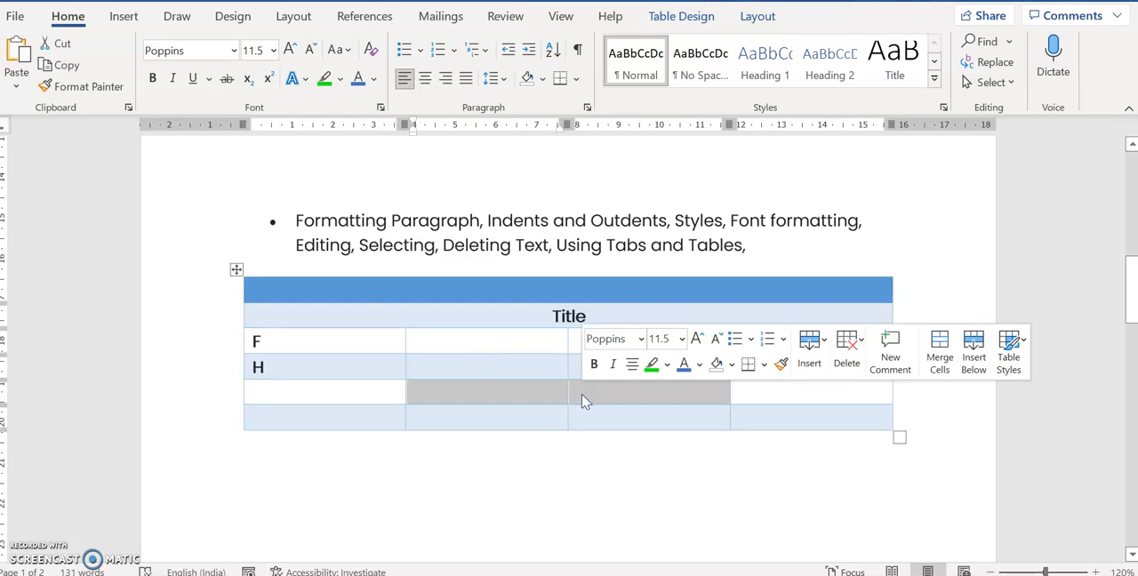
left_click(757, 14)
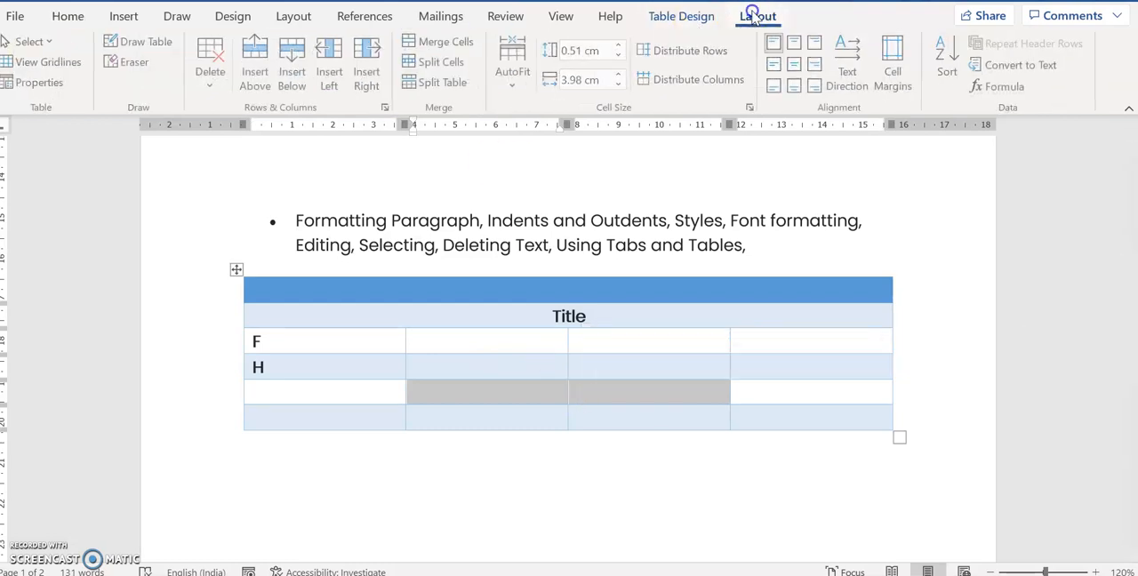
left_click(442, 42)
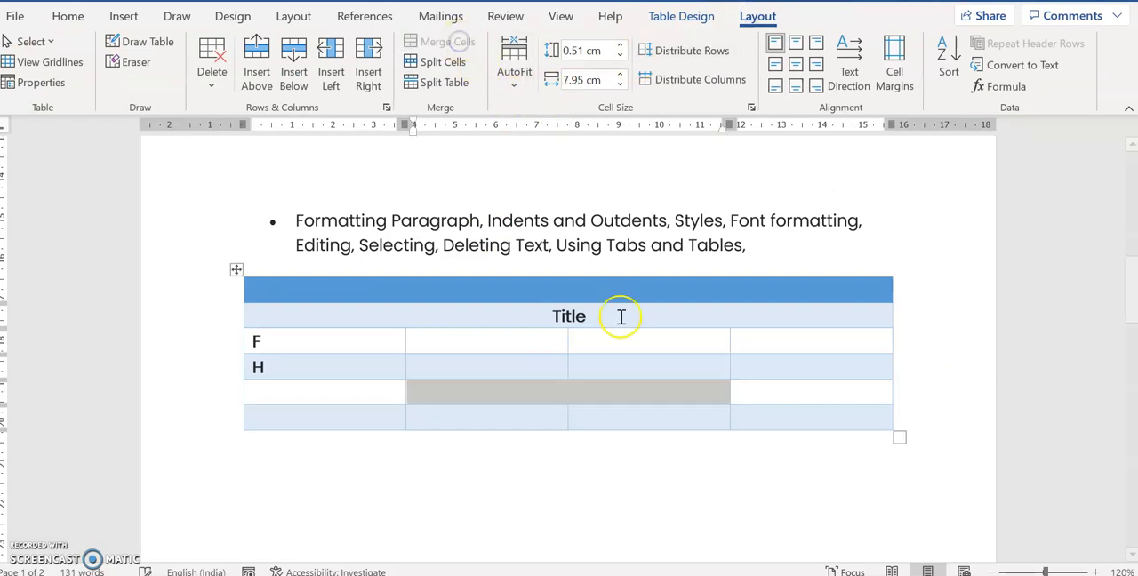
left_click(617, 418)
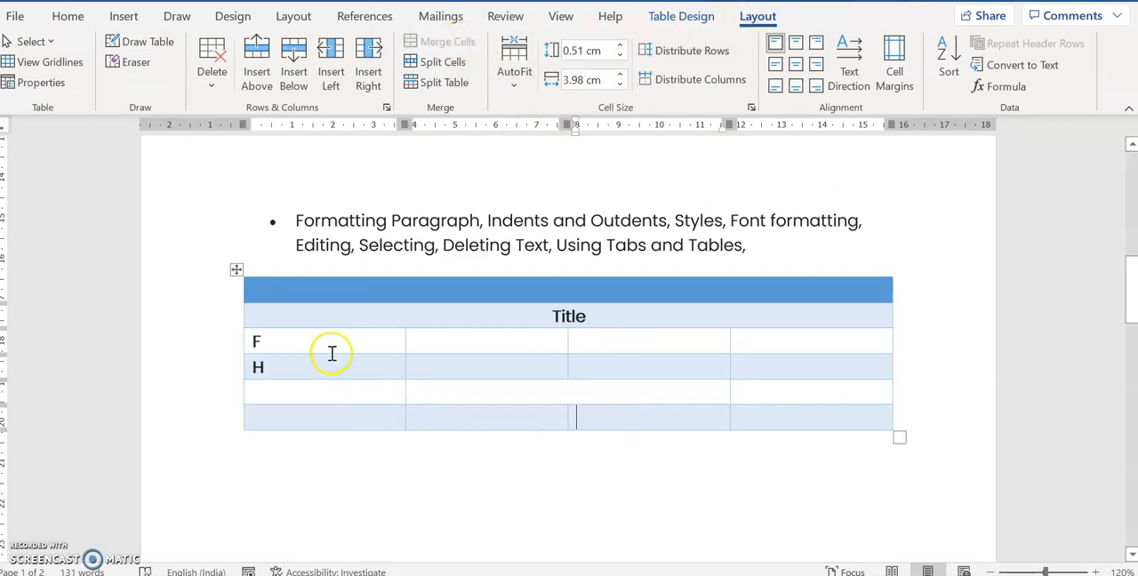
Merge the "F" and "H" cells in the first column into one tall cell
left_click_drag(328, 342, 333, 372)
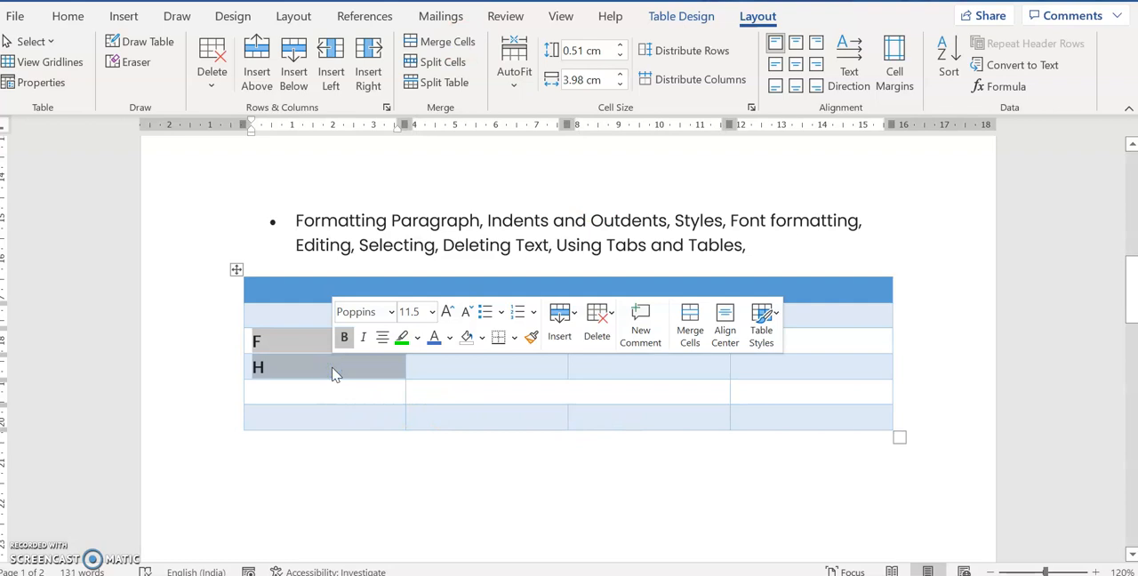
left_click(451, 49)
left_click(518, 464)
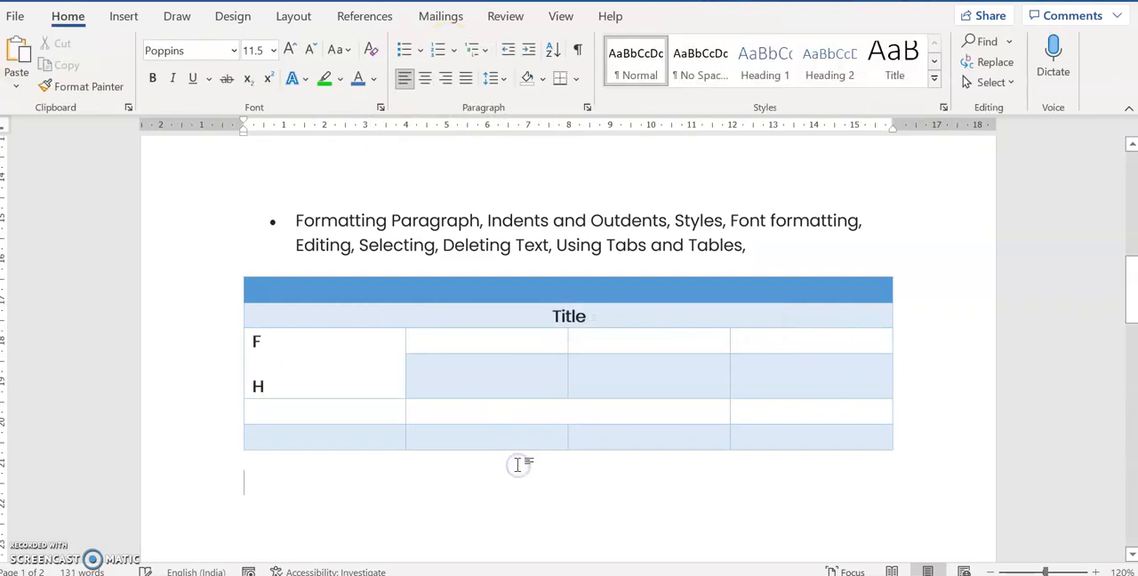
Clear the text from the merged "F" and "H" cell and split it into 3 columns and 1 row
left_click(828, 334)
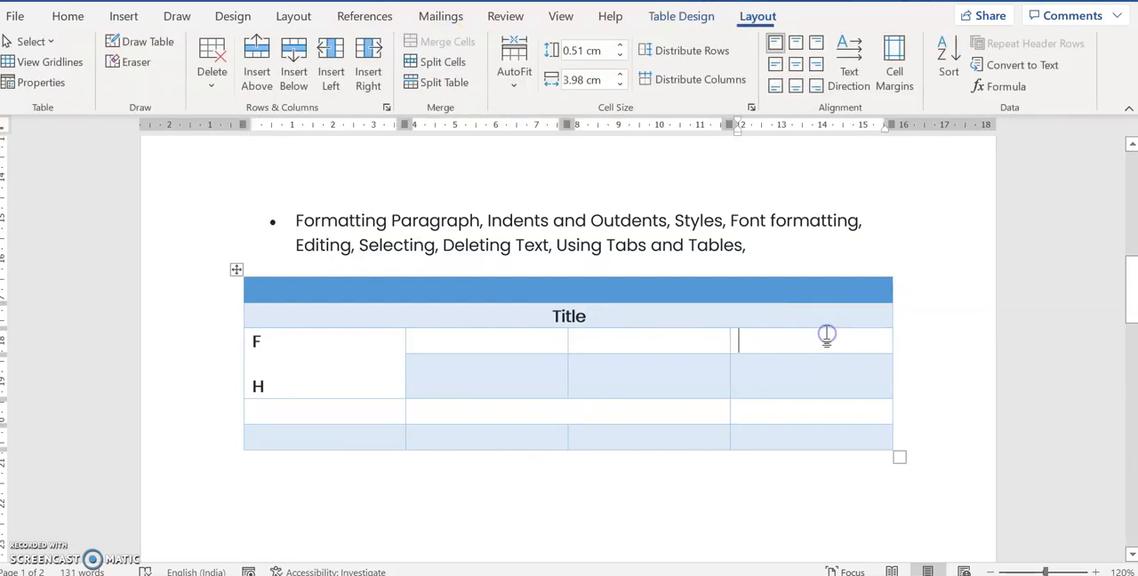
left_click(339, 340)
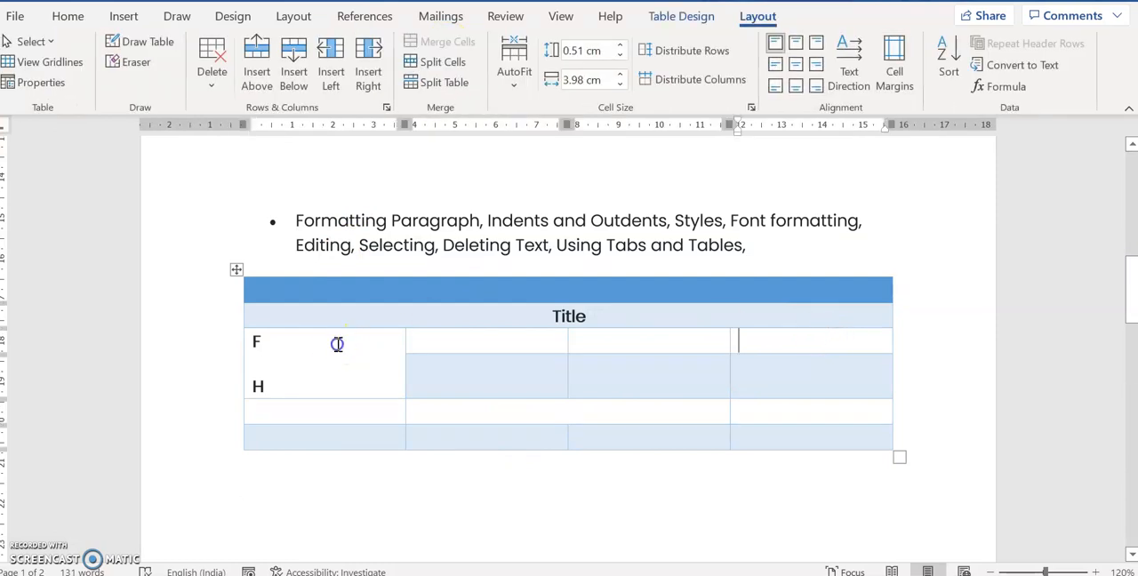
key("BackSpace")
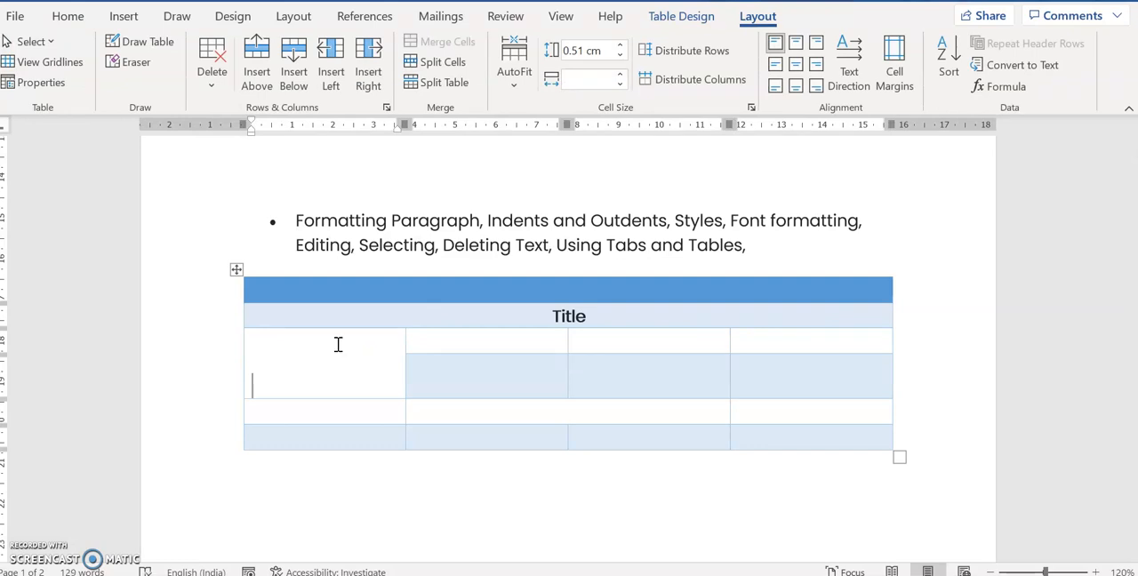
left_click(436, 62)
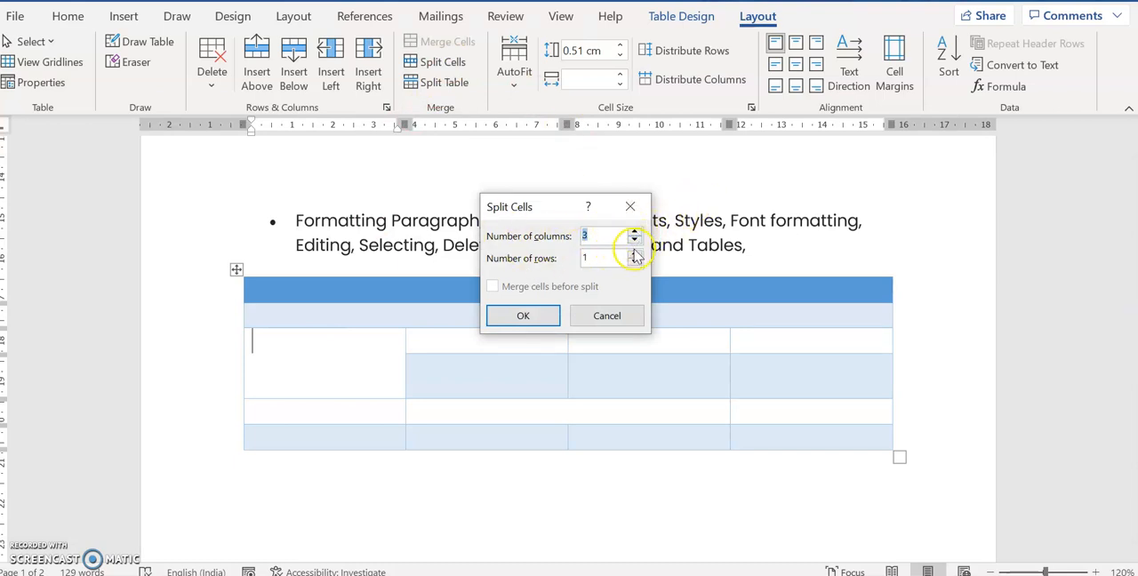
left_click(635, 254)
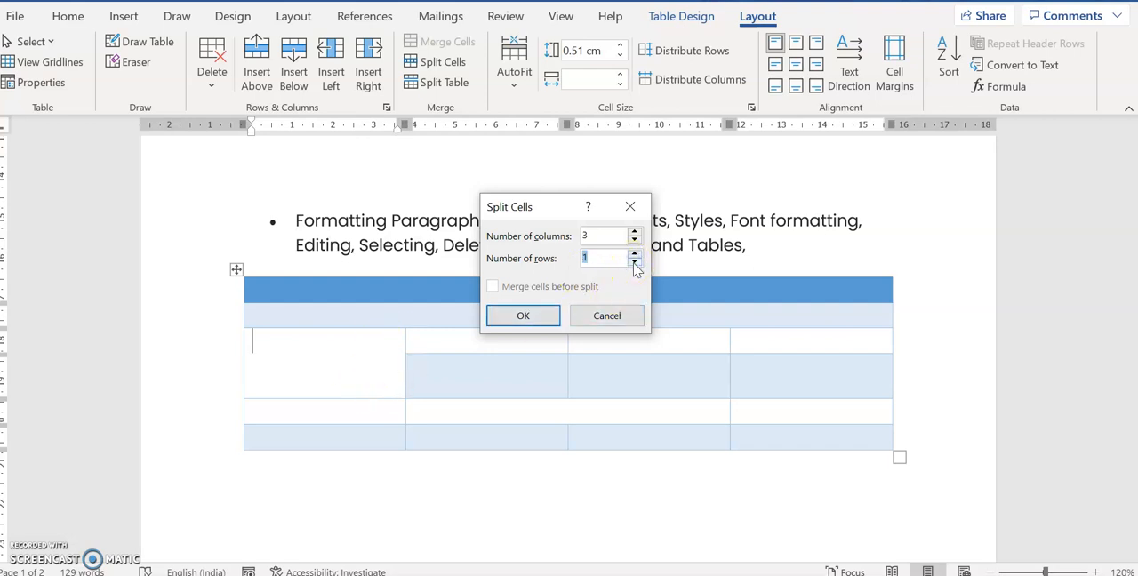
left_click(538, 317)
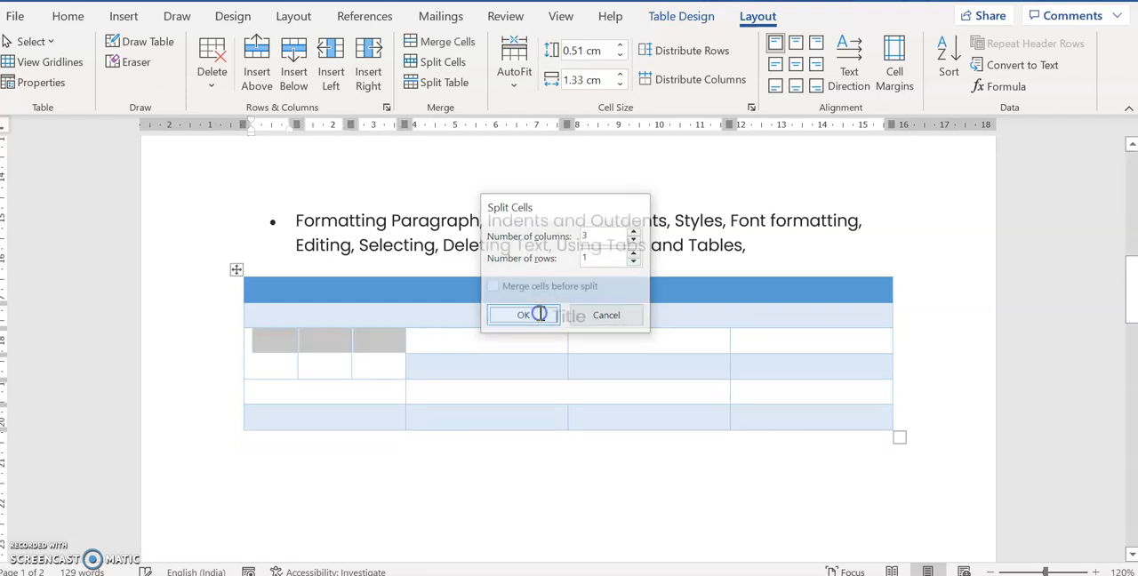
Enter "a", "f" and "g" in the three narrow cells made by the split
left_click(279, 359)
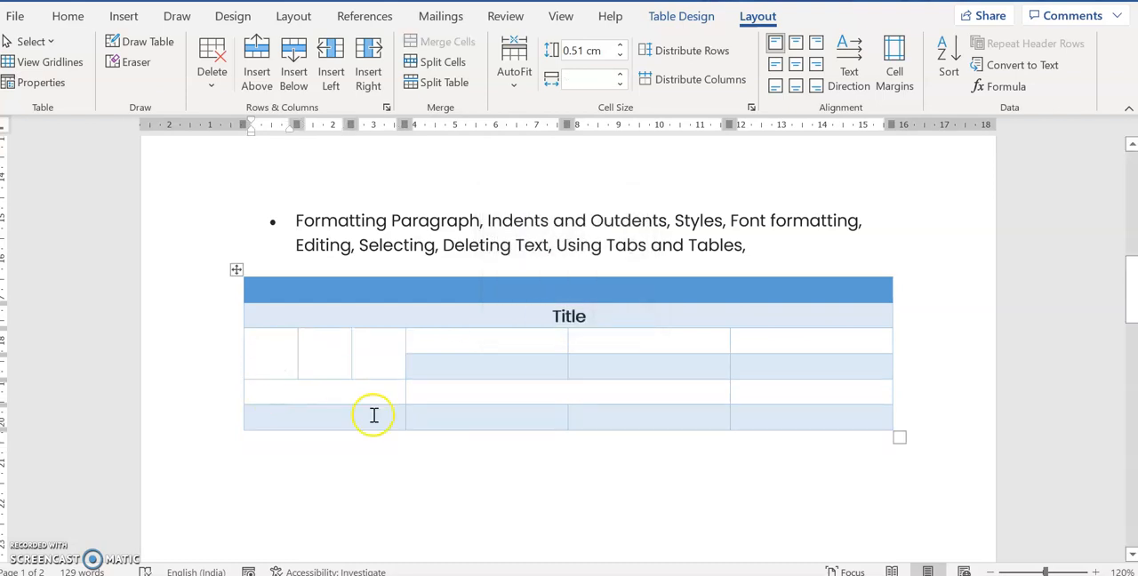
type("a")
key("Tab")
type("f")
key("Tab")
type("g")
key("Tab")
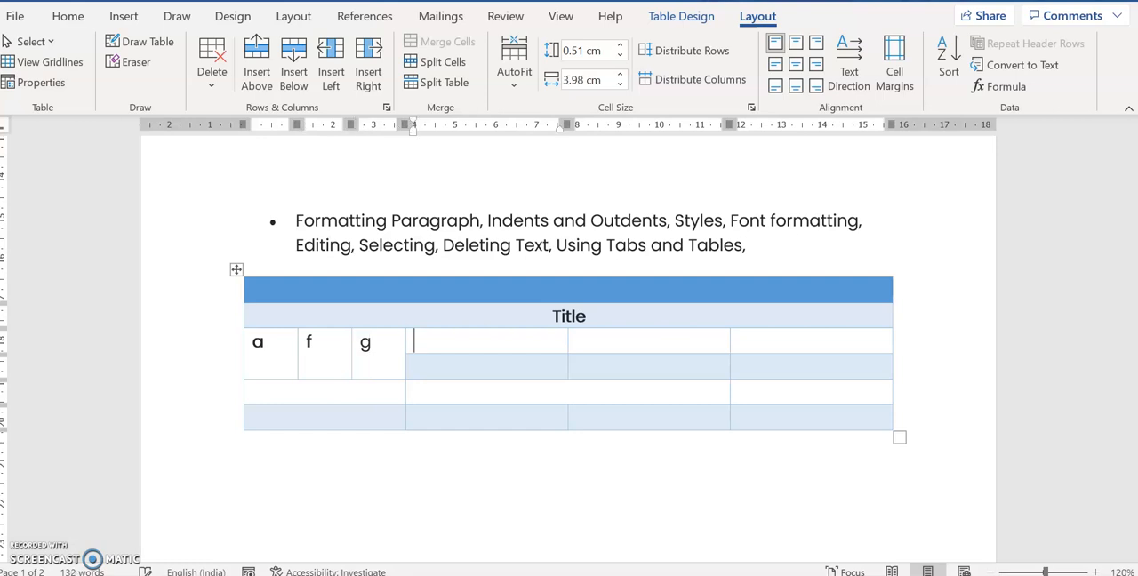
left_click_drag(283, 354, 368, 345)
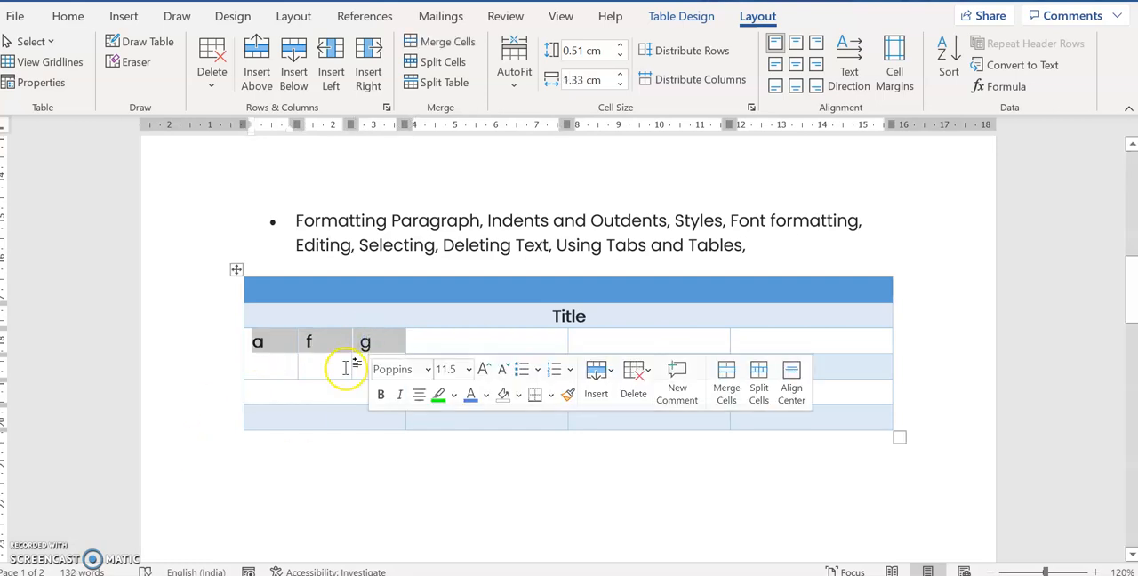
left_click(350, 365)
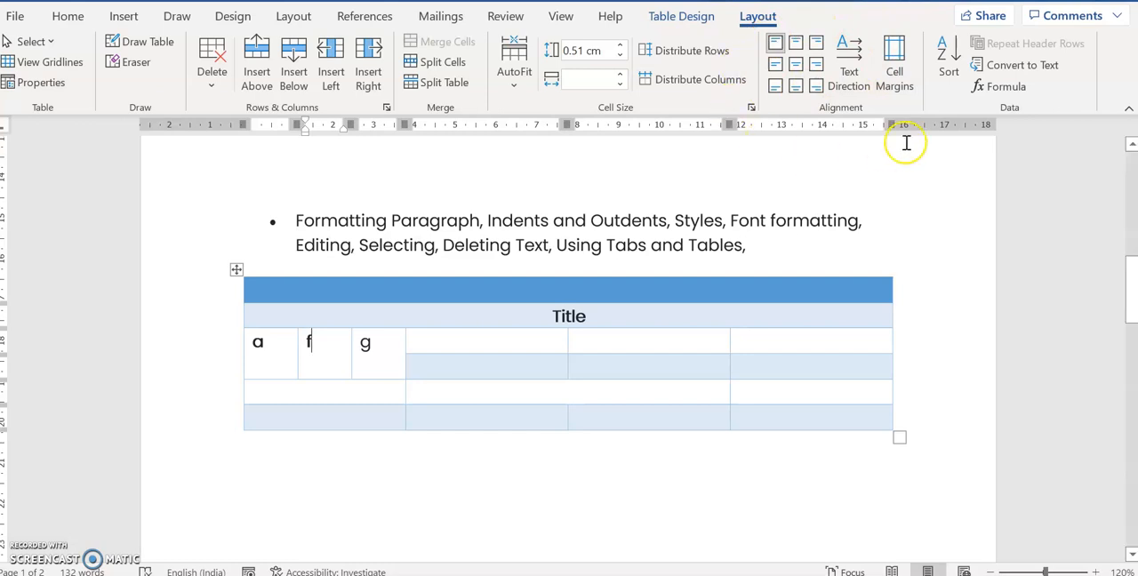
Enter 89 with several blank lines below it in the second wide cell to the right of "g"
left_click(652, 339)
key("Return")
key("Return")
key("Return")
key("Return")
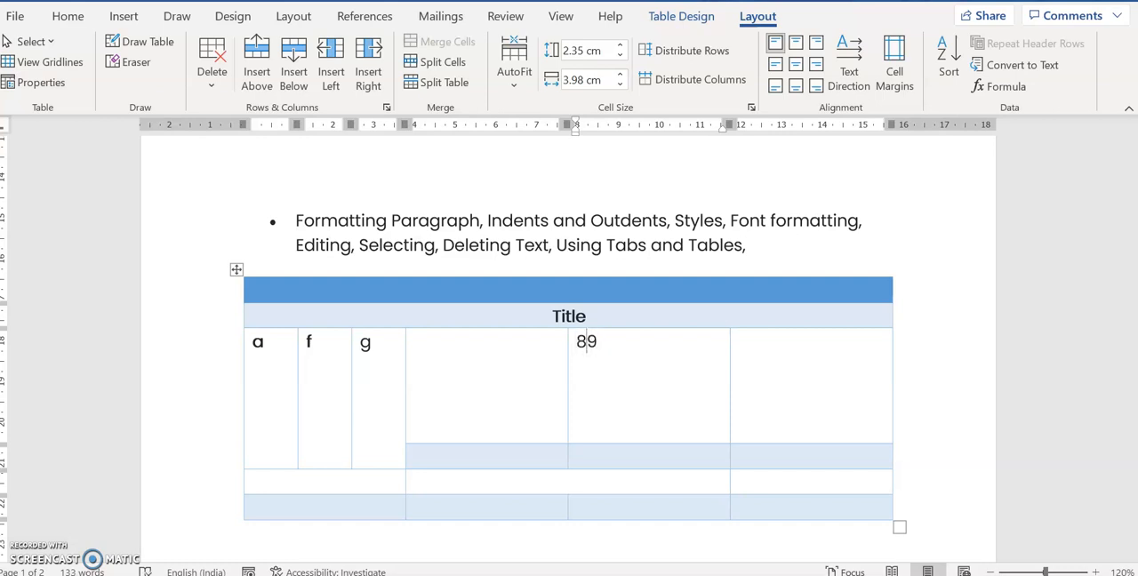
Try the center left, center, bottom center, top center and top right alignments on the 89 cell
left_click(777, 44)
left_click(601, 348)
double_click(594, 350)
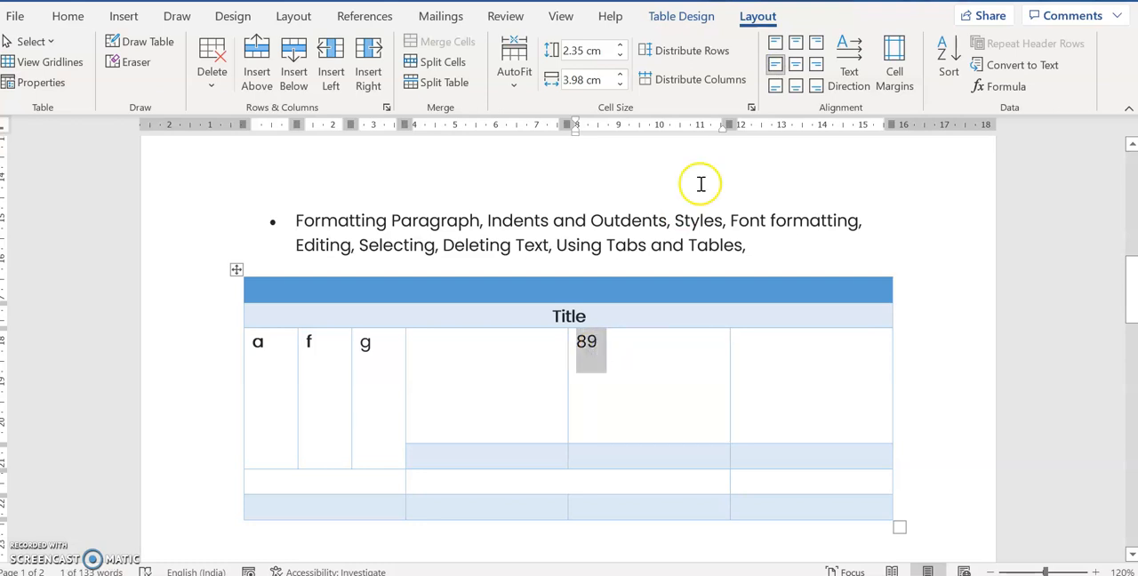
left_click(795, 68)
left_click(798, 90)
left_click(799, 44)
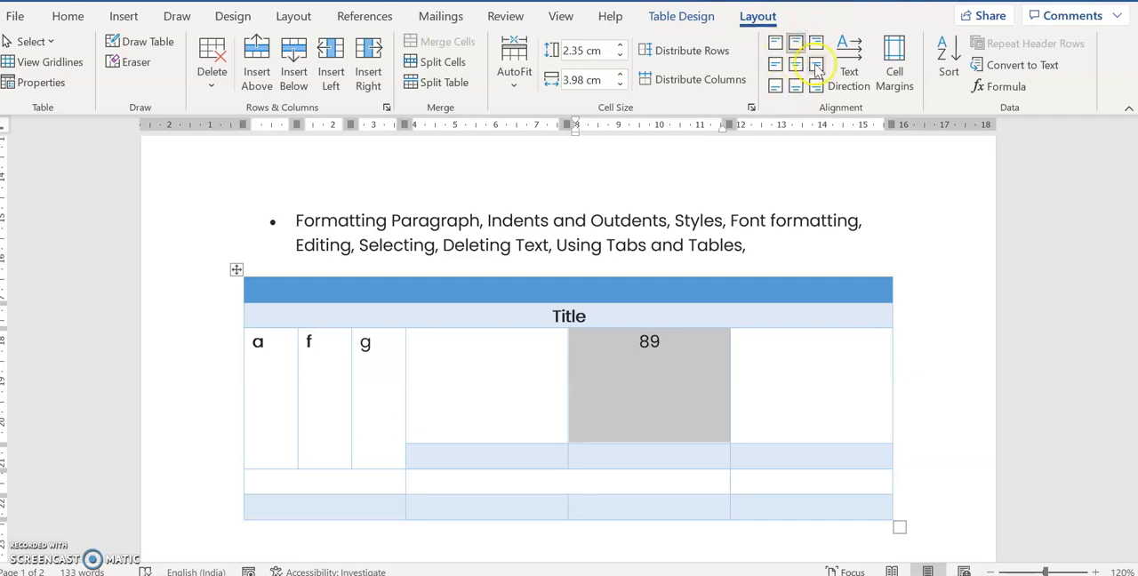
left_click(816, 42)
Align 89 to the top center of its cell and remove the blank lines below it
left_click(795, 45)
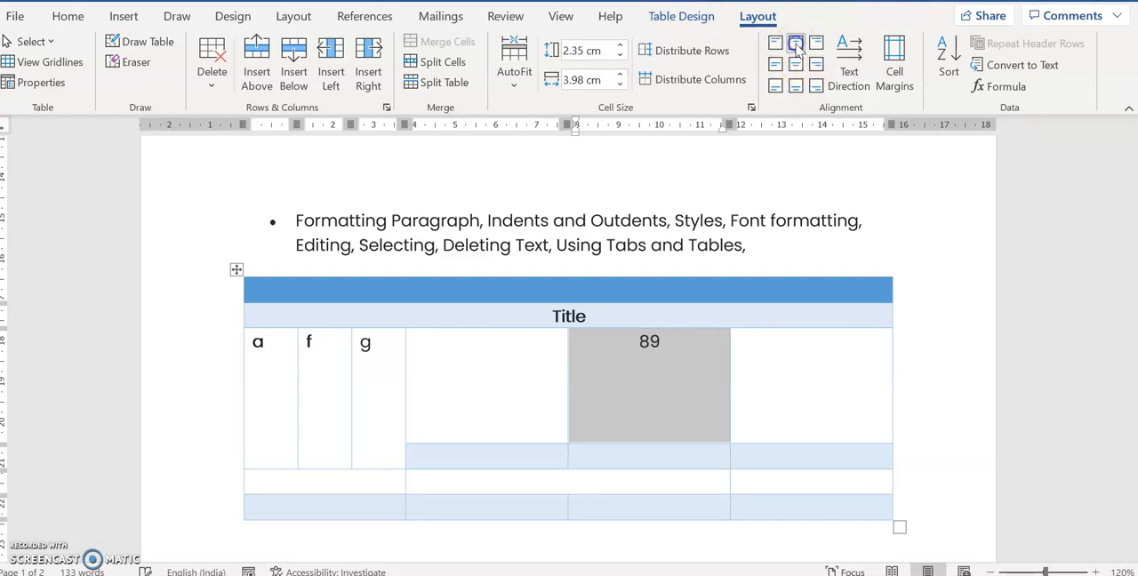
left_click(670, 338)
key("ctrl+z")
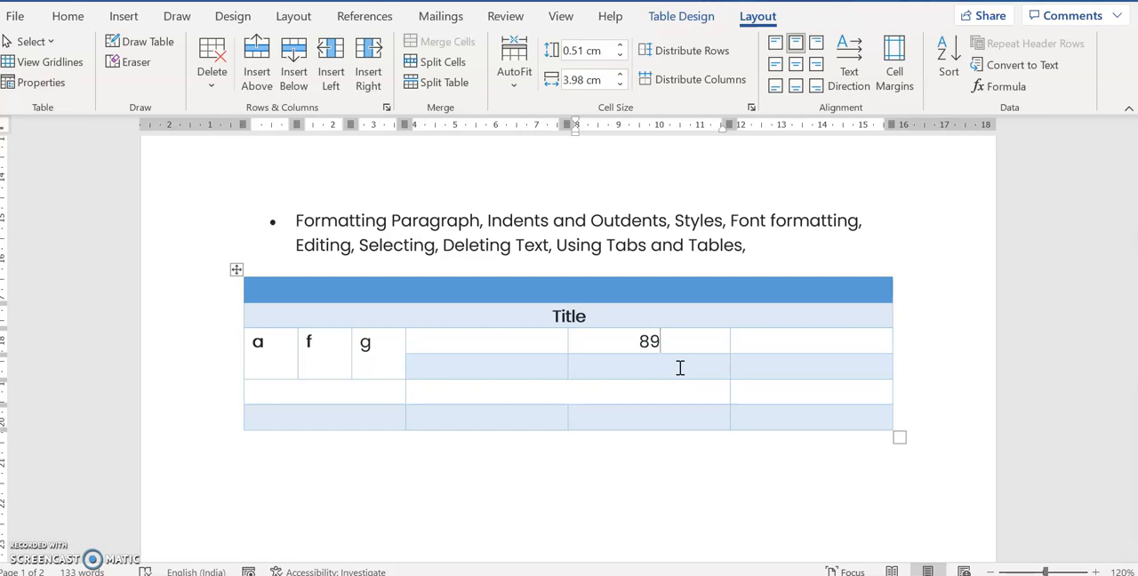
Cycle the "g" cell through all nine cell alignments, ending with the text centered both horizontally and vertically
left_click(362, 345)
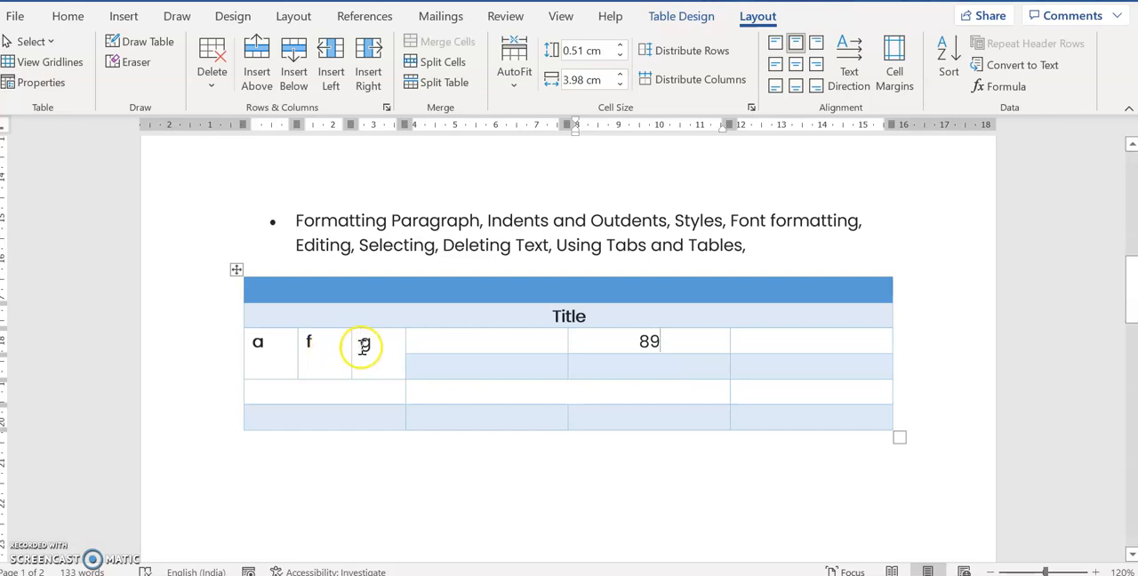
left_click(775, 64)
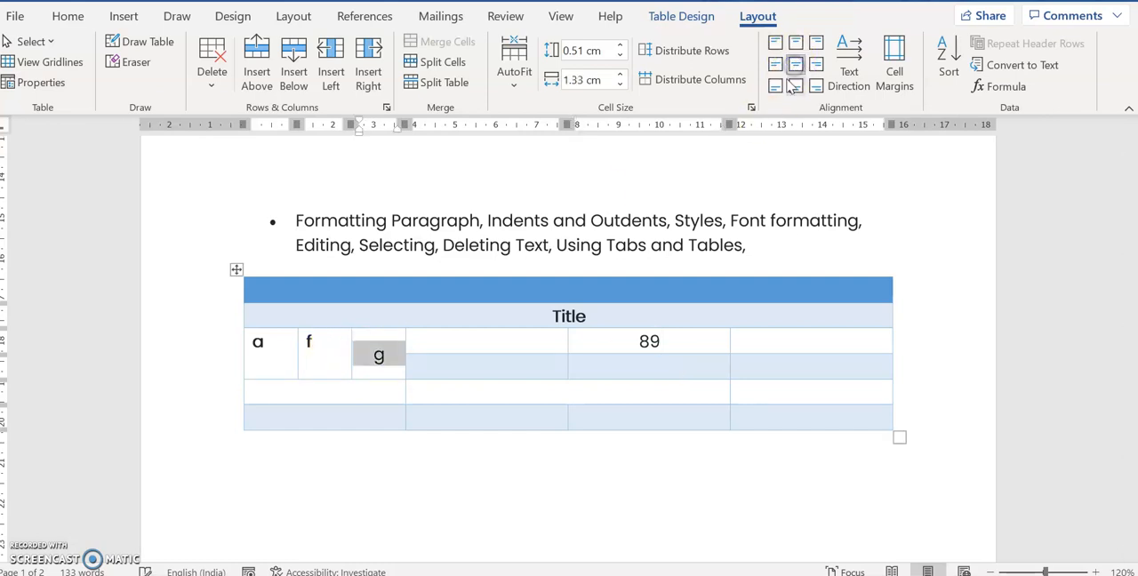
left_click(775, 85)
left_click(775, 64)
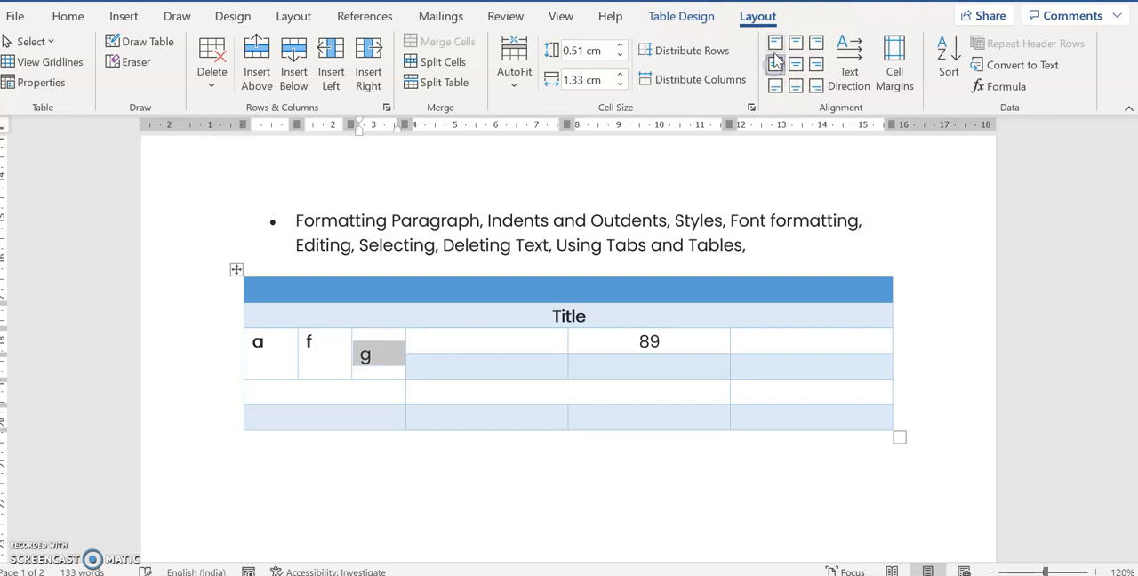
left_click(775, 42)
left_click(797, 43)
left_click(816, 43)
left_click(817, 64)
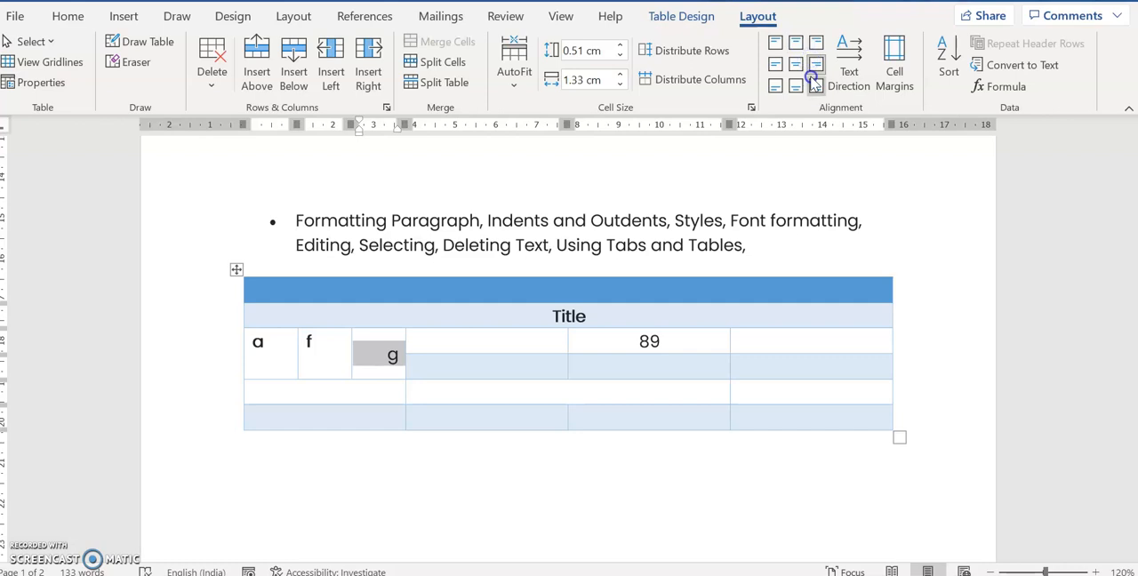
left_click(814, 85)
left_click(796, 85)
left_click(796, 64)
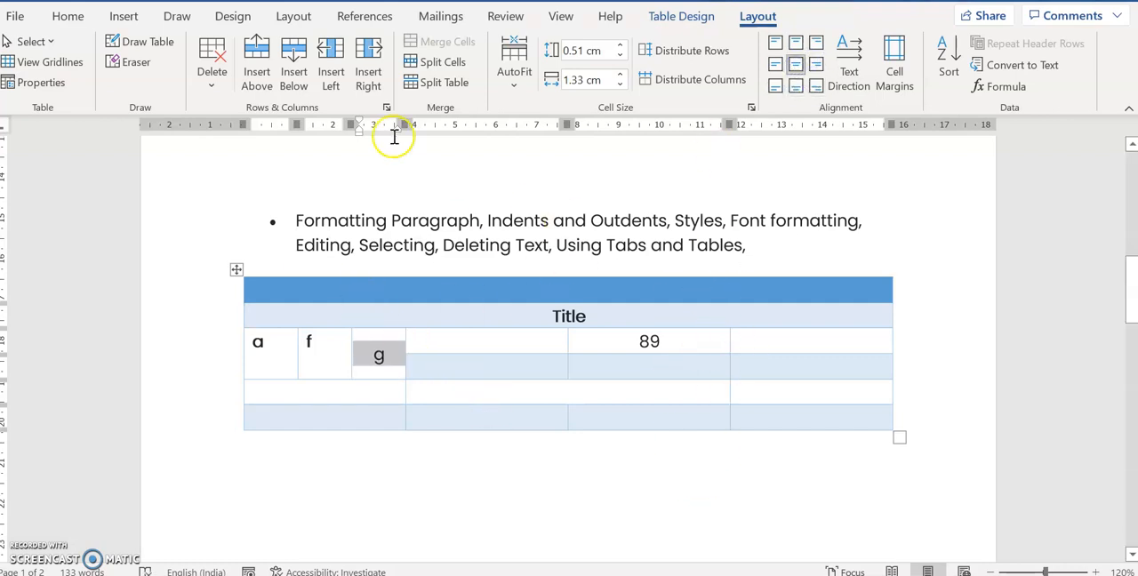
Insert one row below the table's last row and another row directly above that new row
left_click(440, 414)
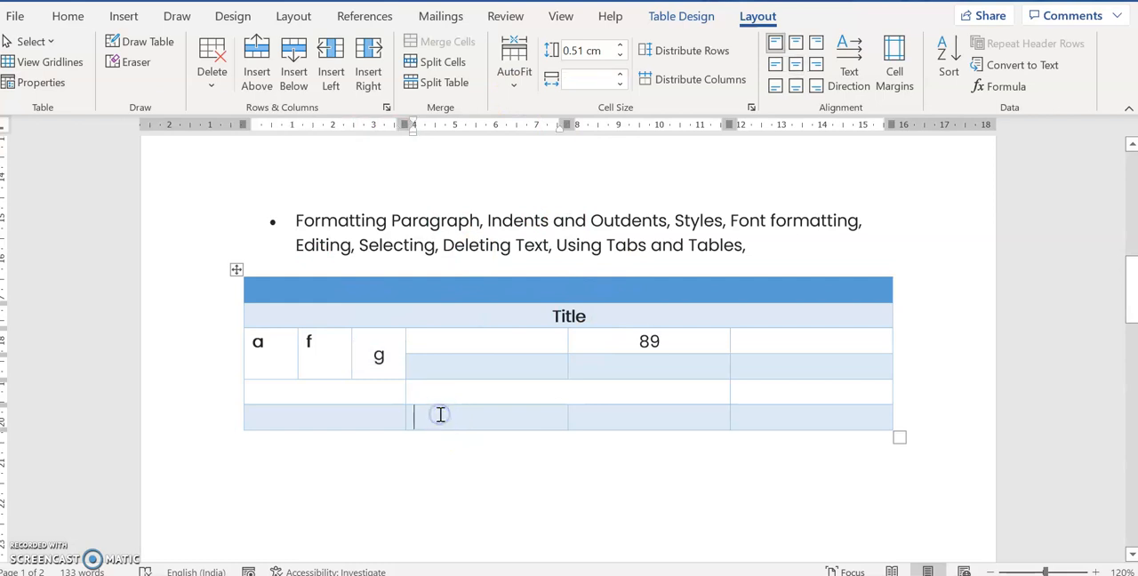
left_click(363, 416)
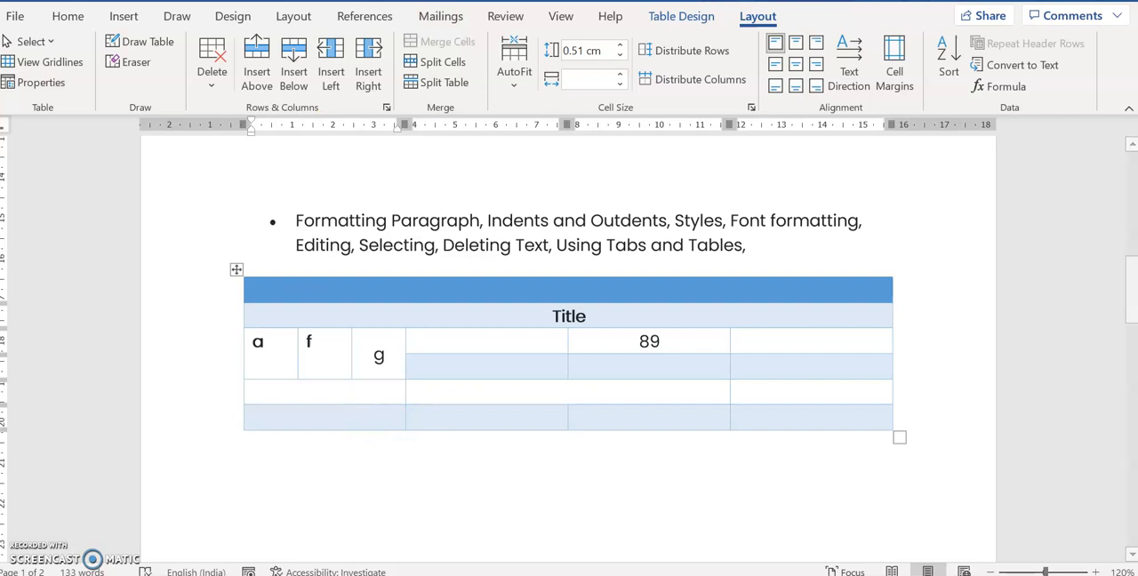
left_click(295, 79)
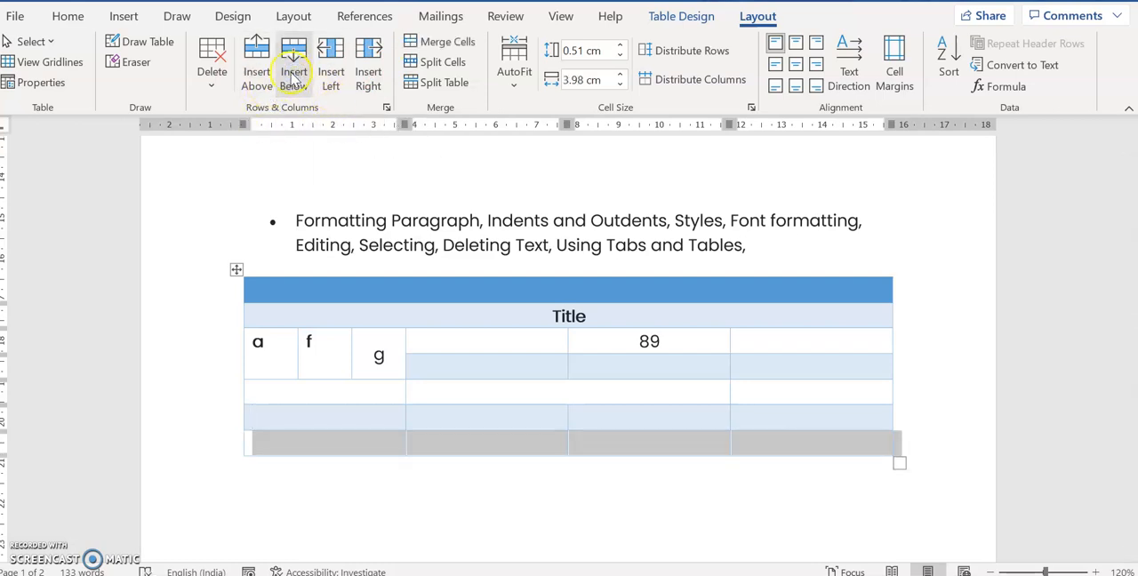
left_click(256, 73)
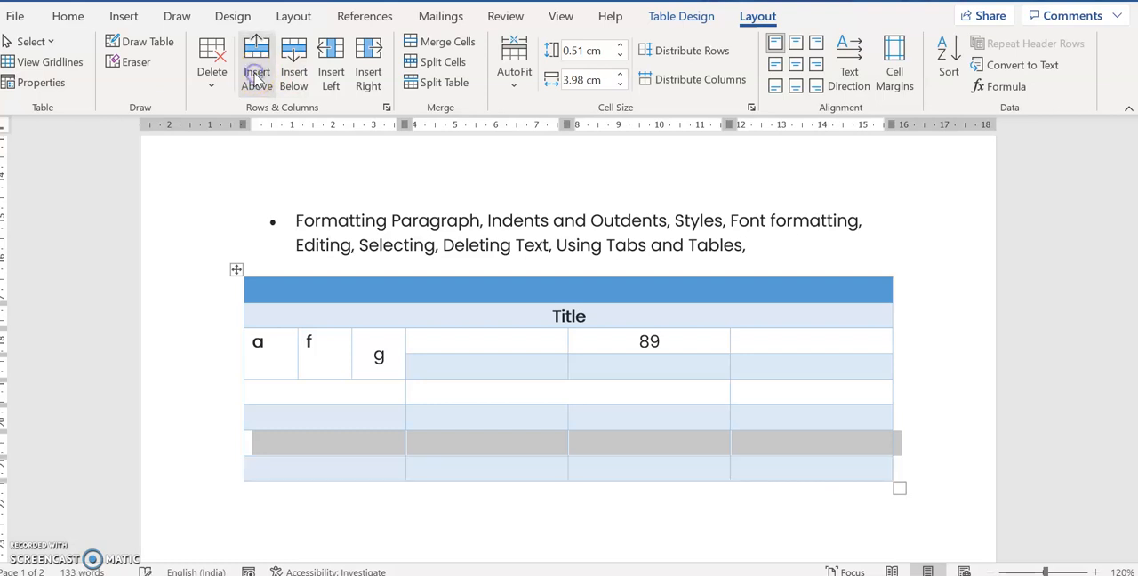
Insert four columns before the table's first column and four more directly after those, and clear the selection
left_click(332, 77)
left_click(369, 76)
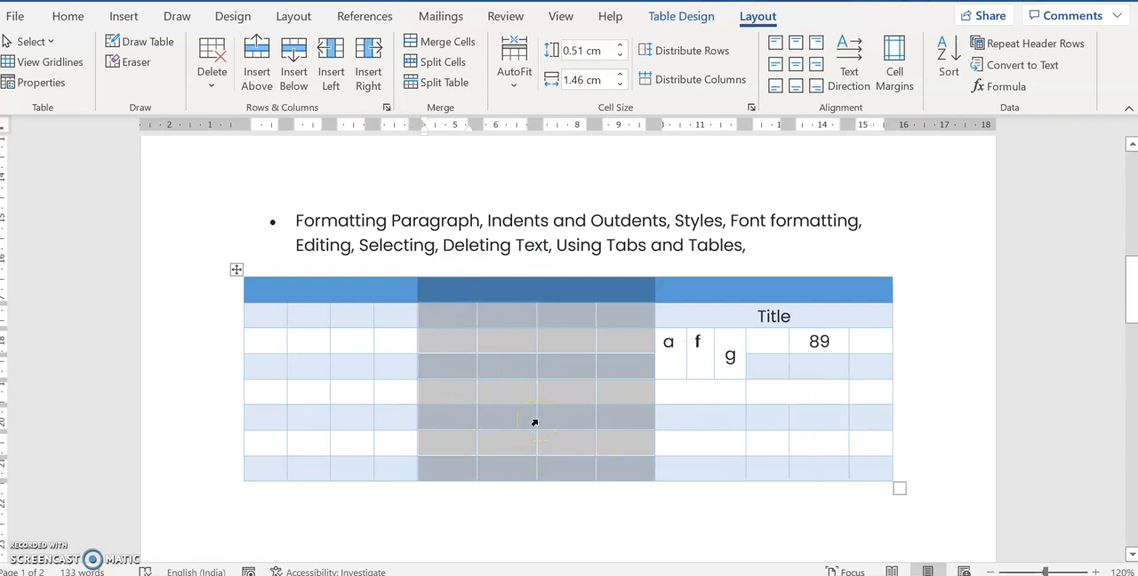
left_click(641, 386)
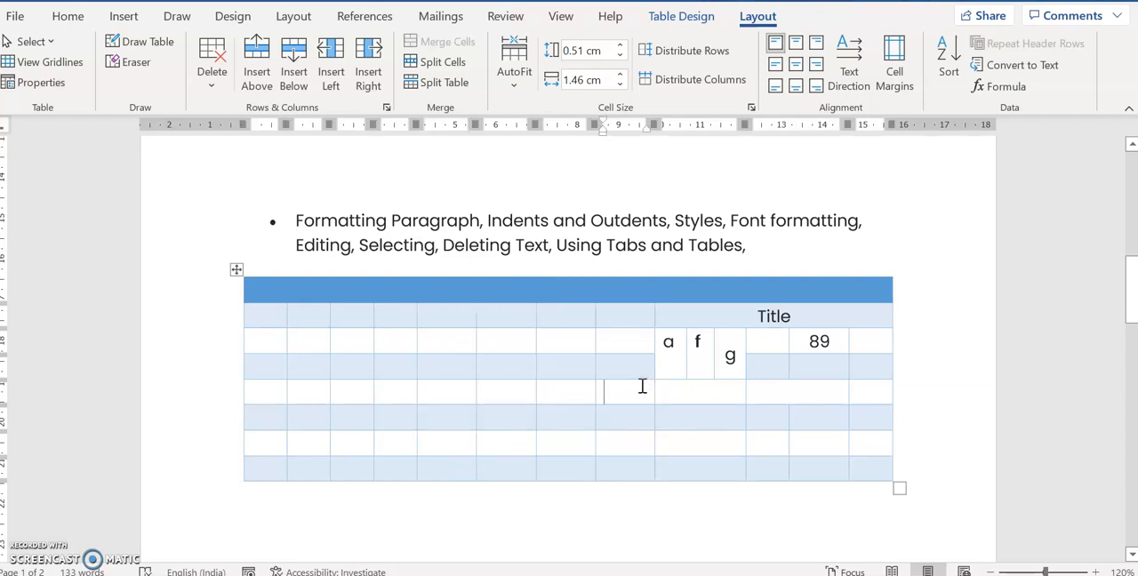